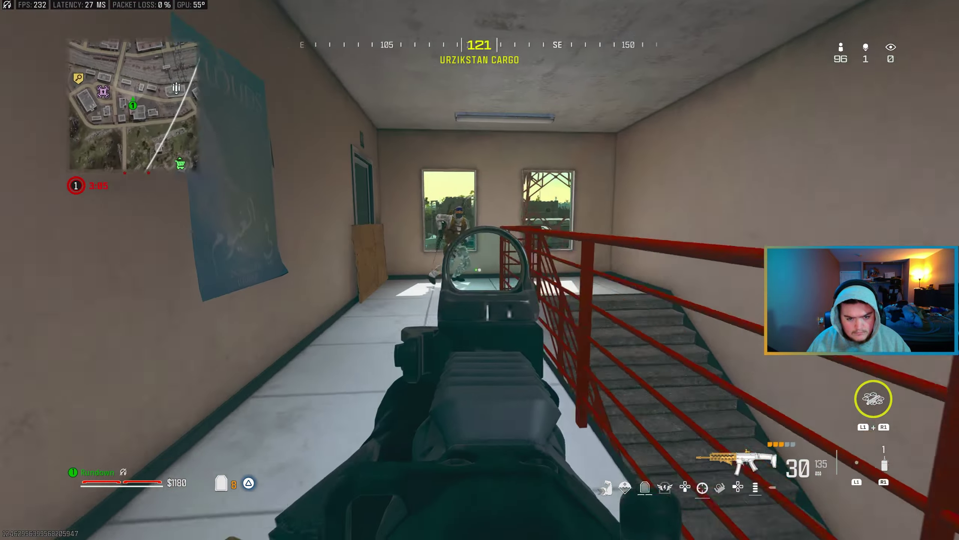
Clear the hallway, upstairs room and stairwell enemies, grabbing armor plates from the loot.
left_click(479, 269)
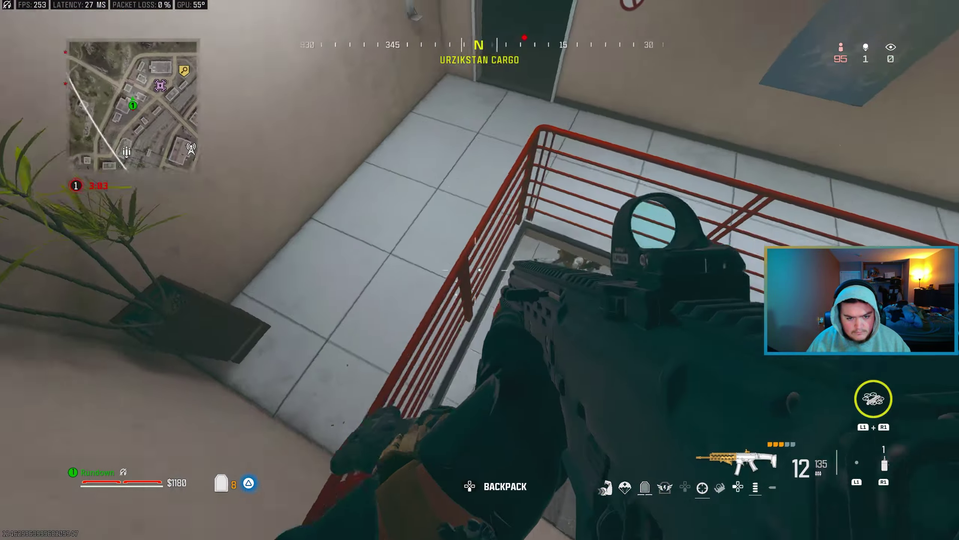
left_click(480, 270)
left_click(480, 269)
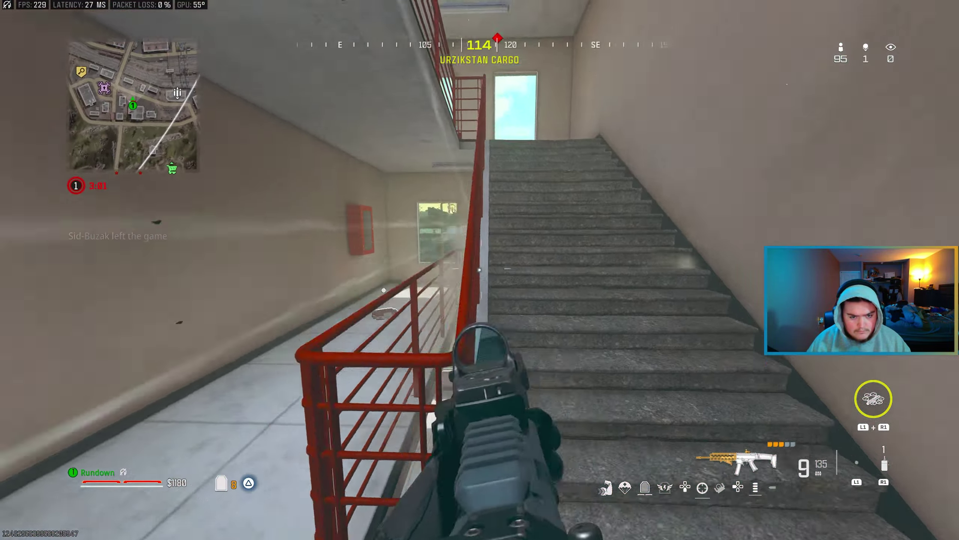
left_click(480, 269)
left_click(480, 270)
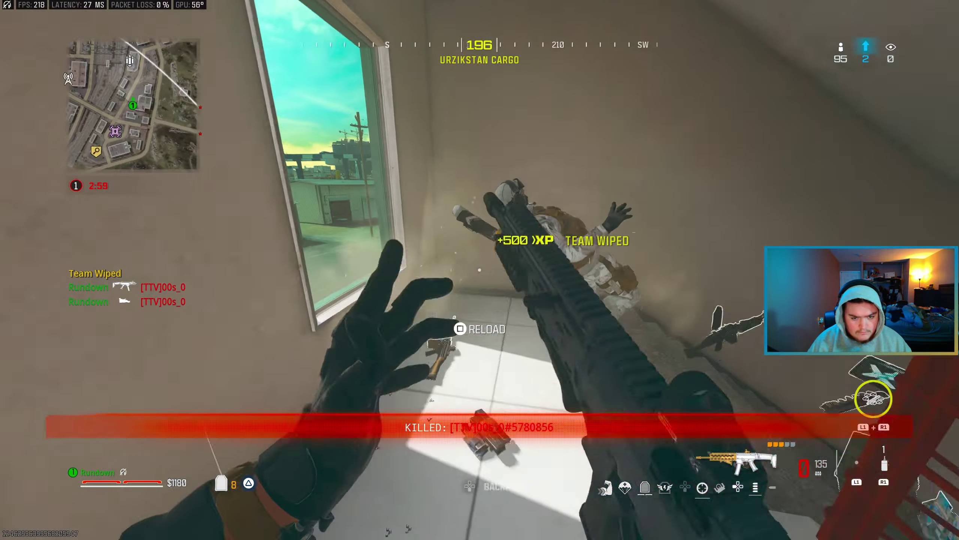
key("w")
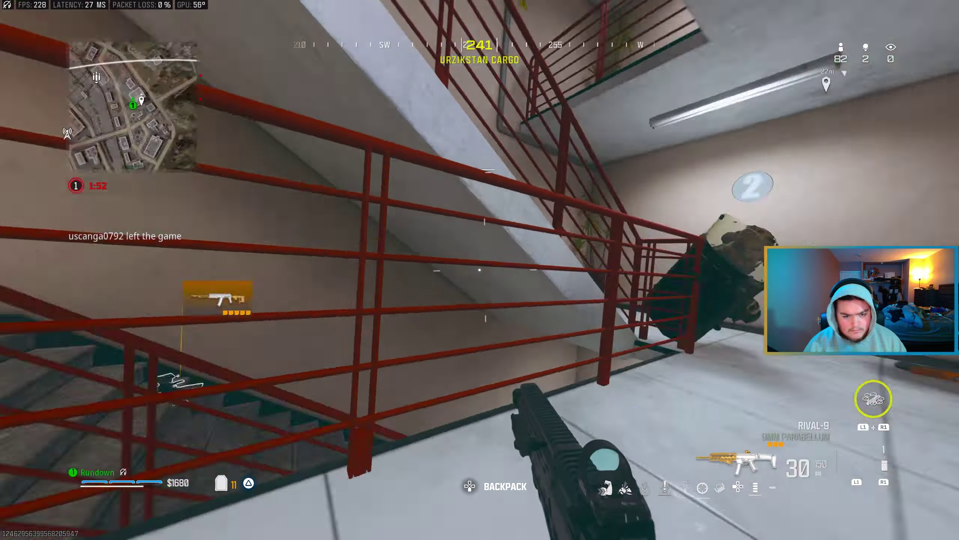
left_click(480, 270)
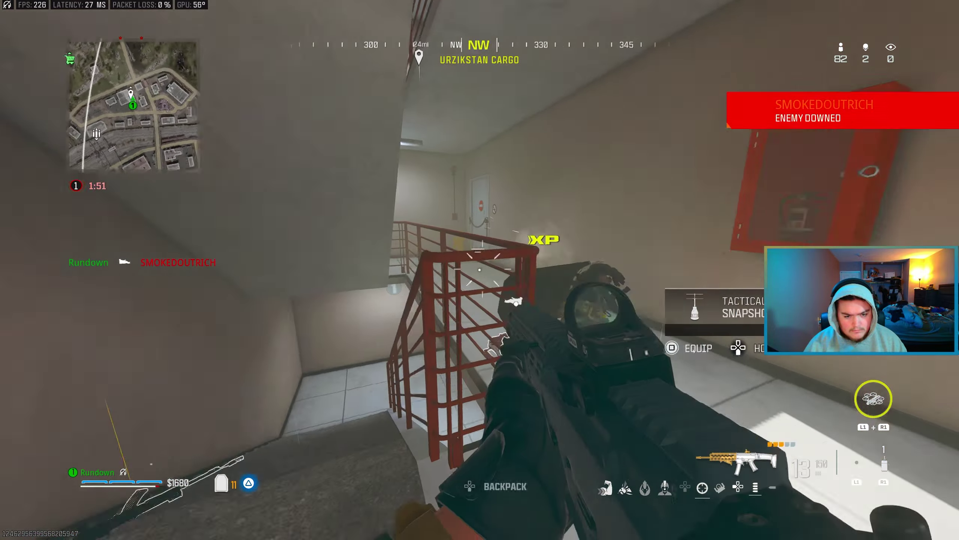
left_click(480, 270)
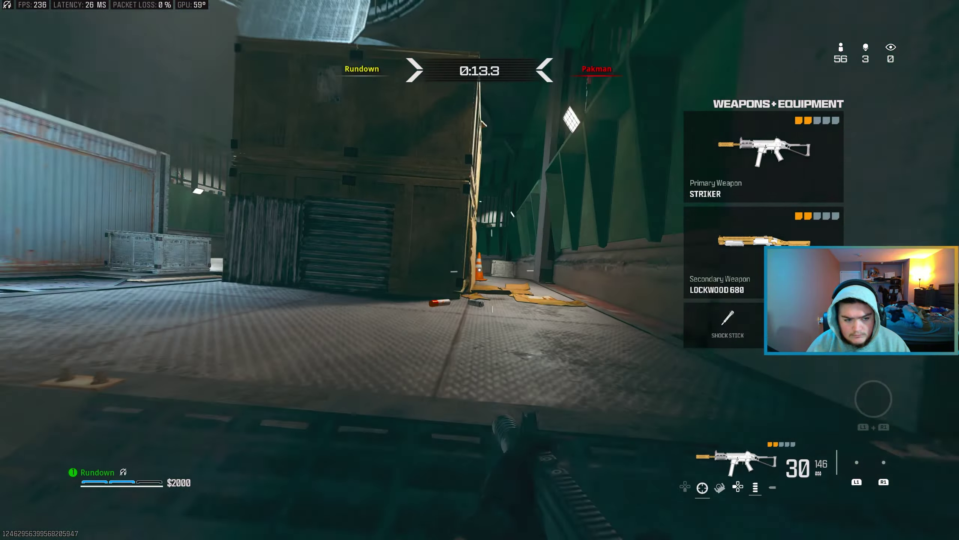
Run into the gulag arena and win the fight against the opponent.
key("w")
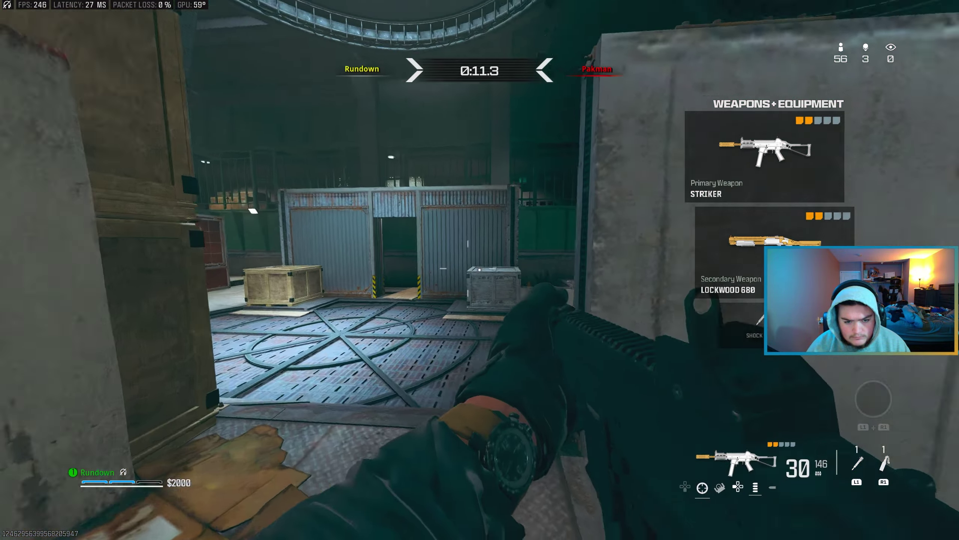
left_click(480, 270)
left_click(480, 270)
left_click(480, 269)
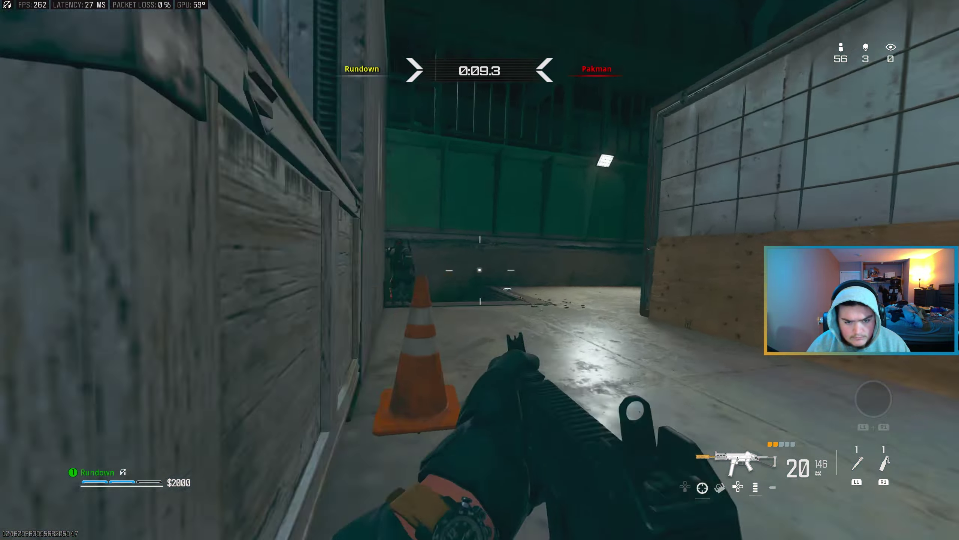
left_click(479, 269)
left_click(480, 269)
left_click(479, 269)
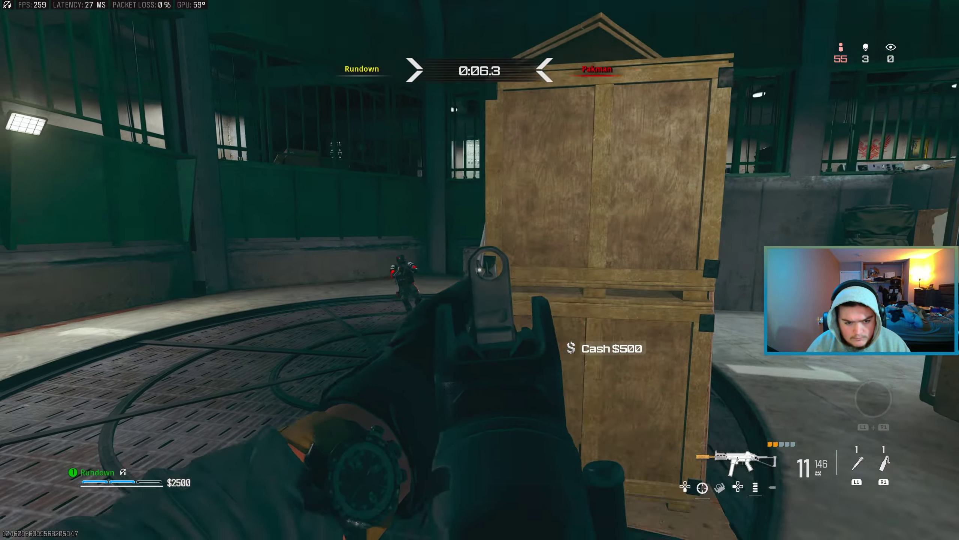
left_click(480, 270)
left_click(480, 270)
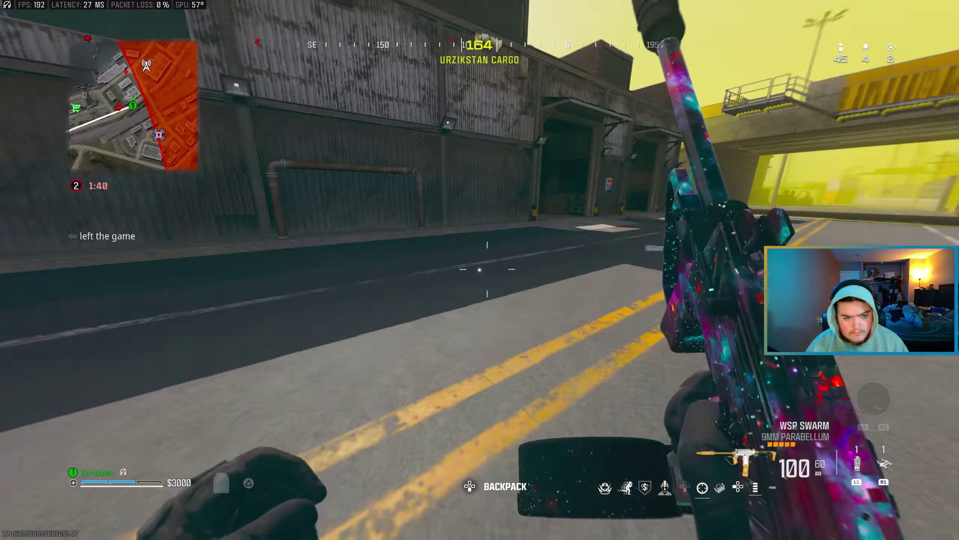
Shoot at the passing vehicle and wipe the squad down the road.
left_click(479, 269)
left_click(480, 270)
left_click(479, 269)
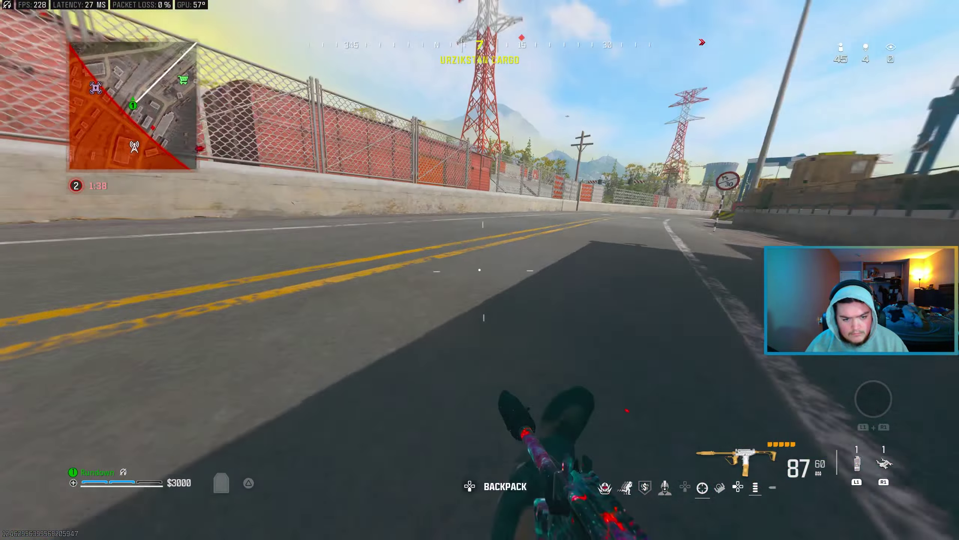
left_click(480, 269)
left_click(479, 269)
left_click(480, 270)
left_click(480, 269)
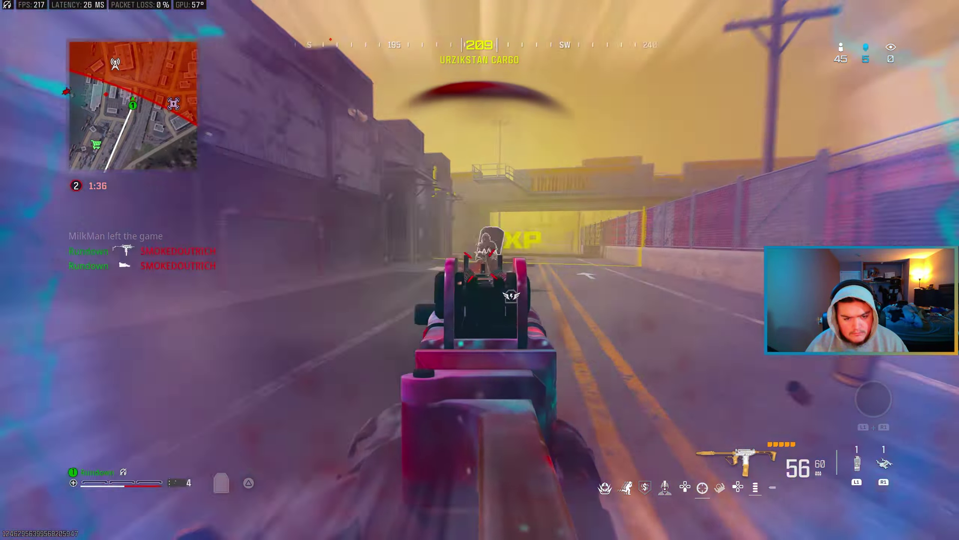
left_click(479, 269)
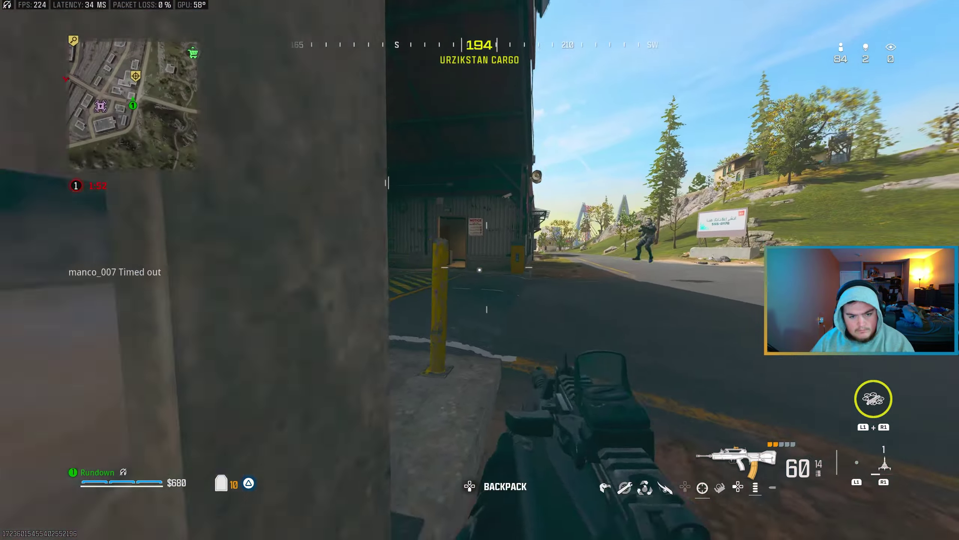
Down the enemy across the road, plate up, loot ammo and climb the white building.
right_click(479, 269)
left_click(480, 270)
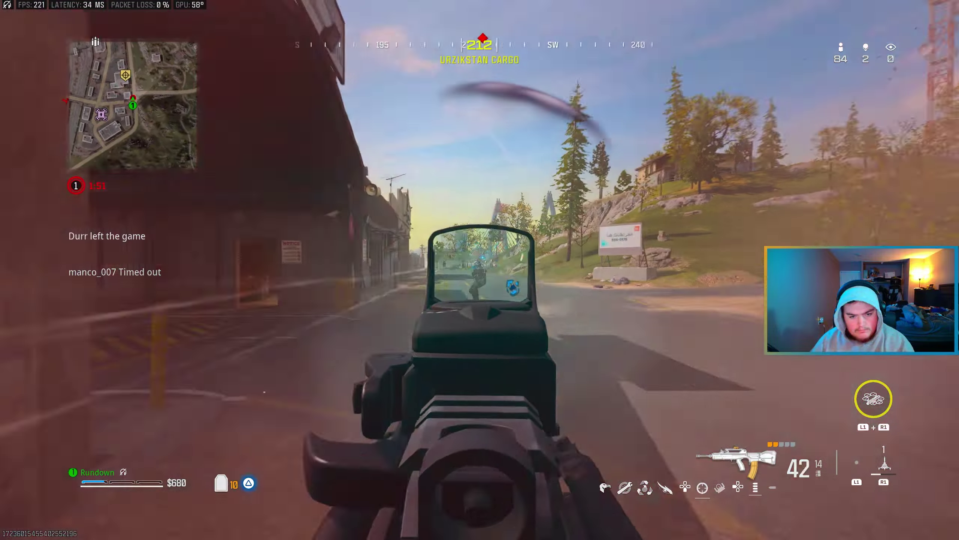
left_click(480, 270)
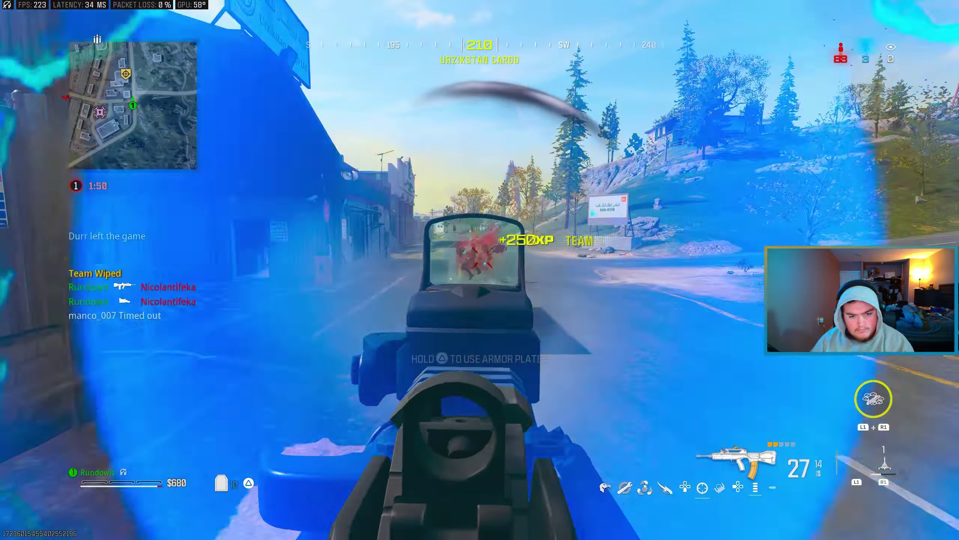
key("4")
key("w")
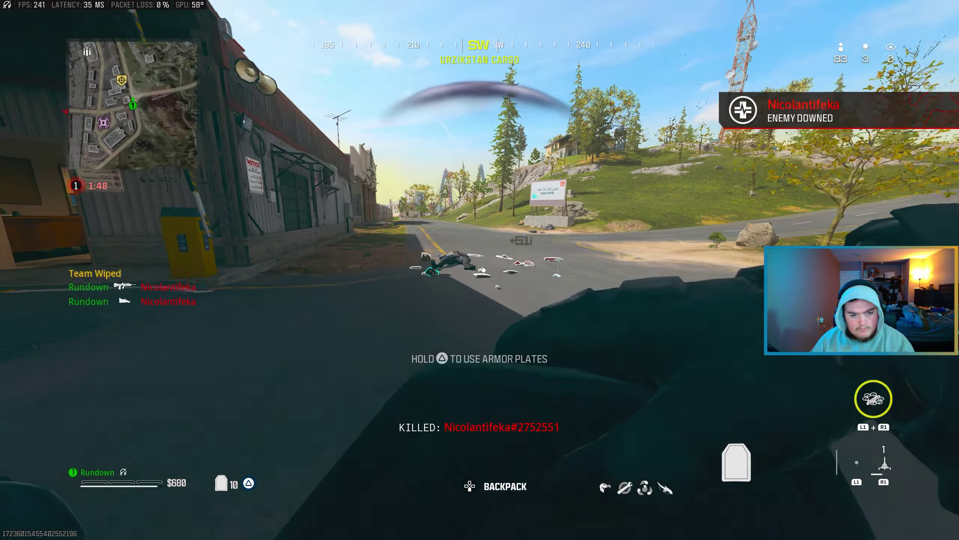
key("f")
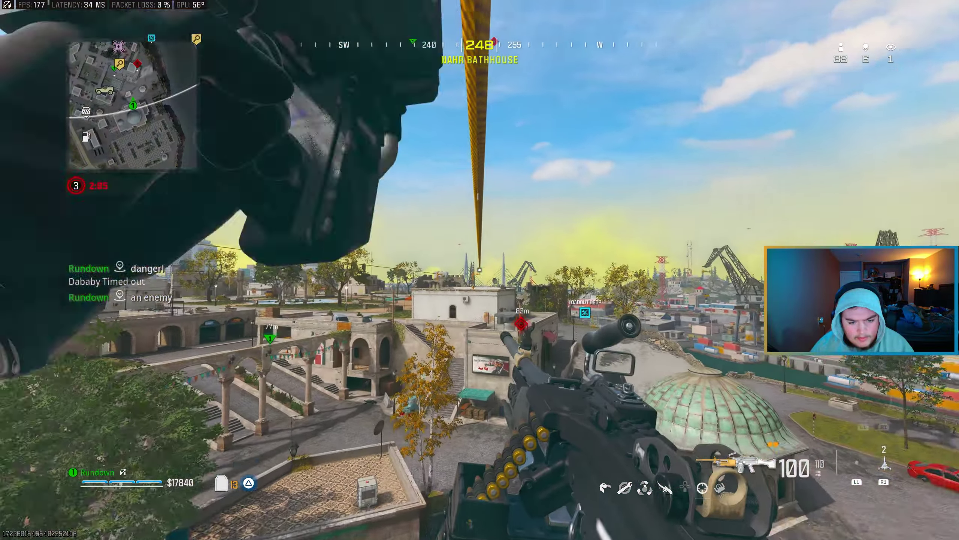
key("w")
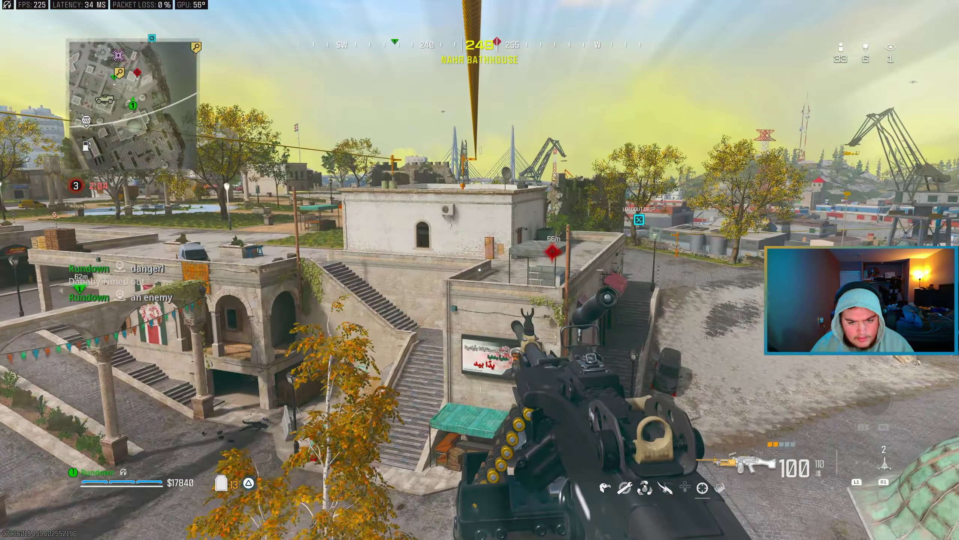
key("w")
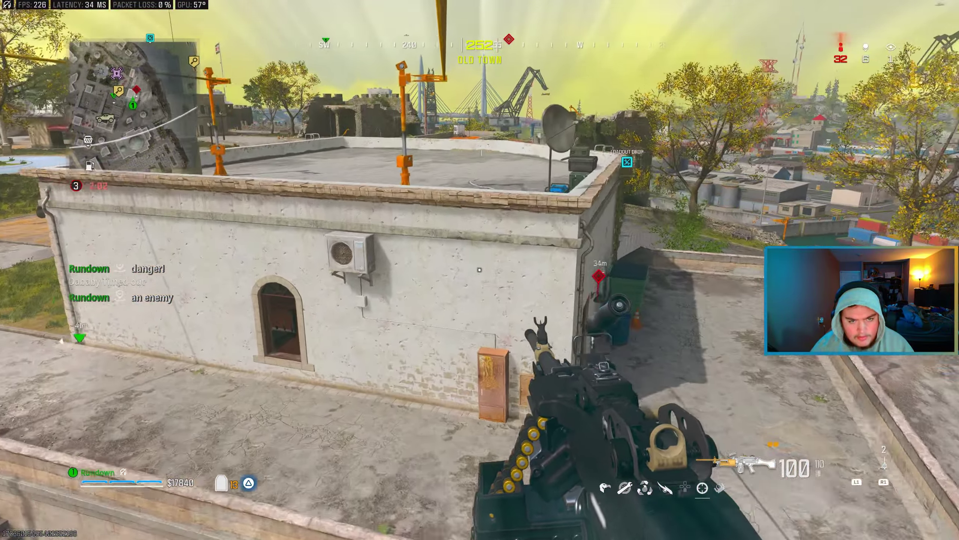
key("space")
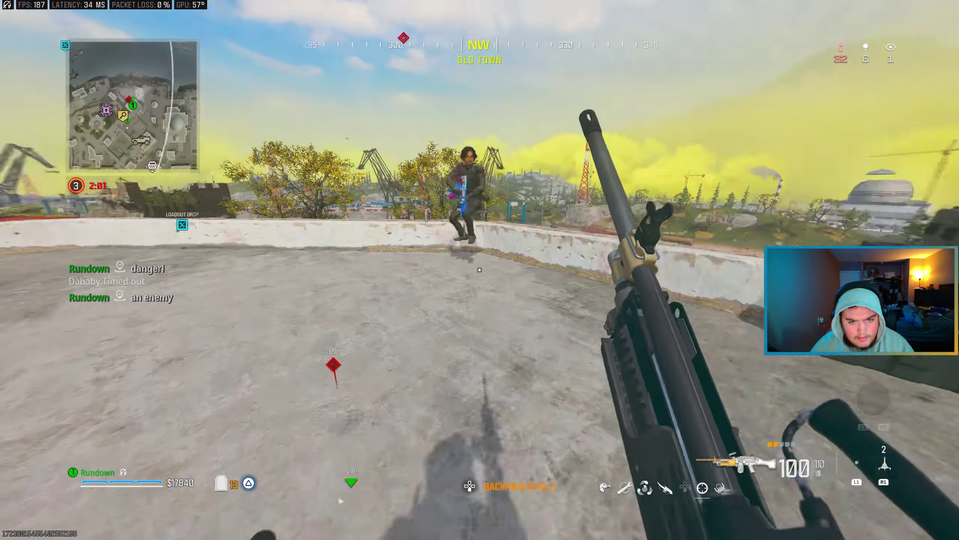
Wipe the rooftop squad, plate armor, swap to the WSP Swarm and drop to the street.
right_click(479, 270)
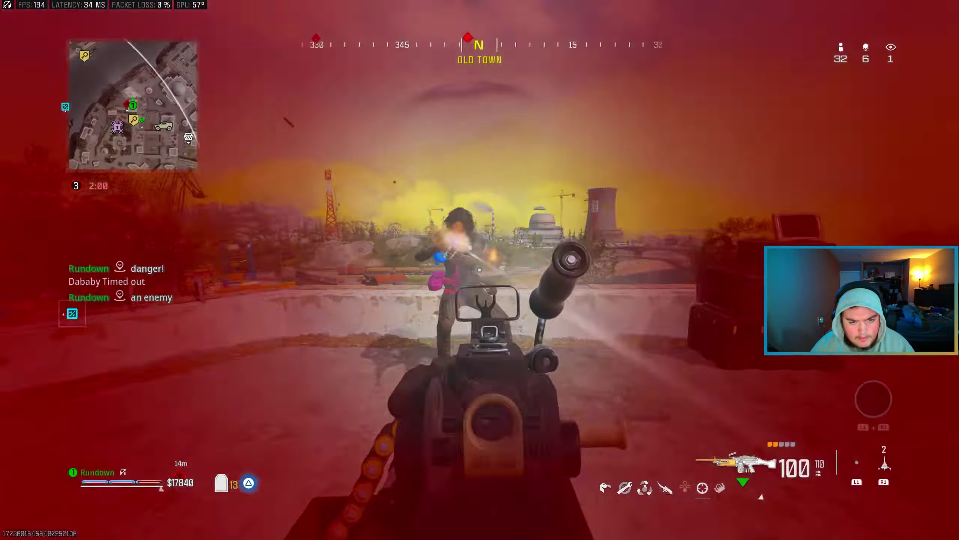
left_click(479, 270)
key("4")
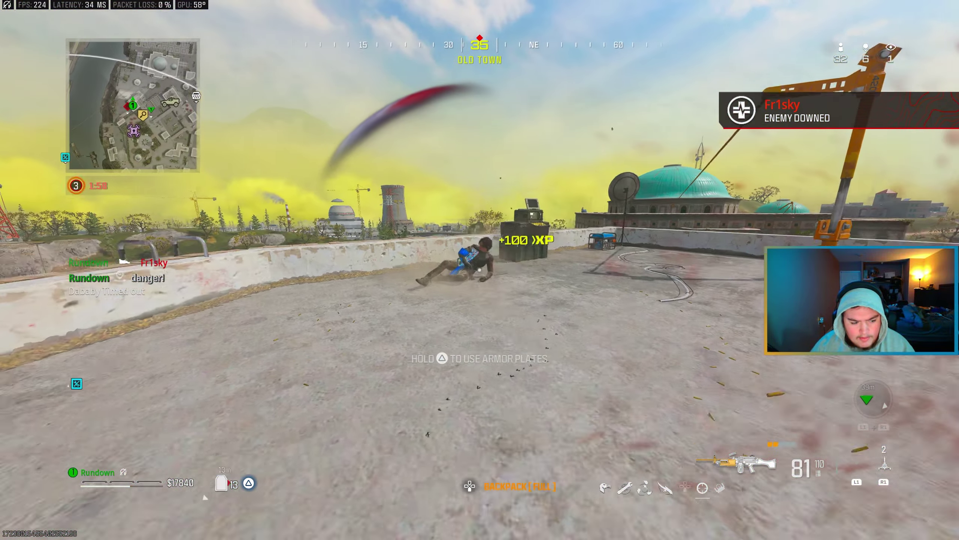
key("c")
right_click(480, 270)
left_click(480, 270)
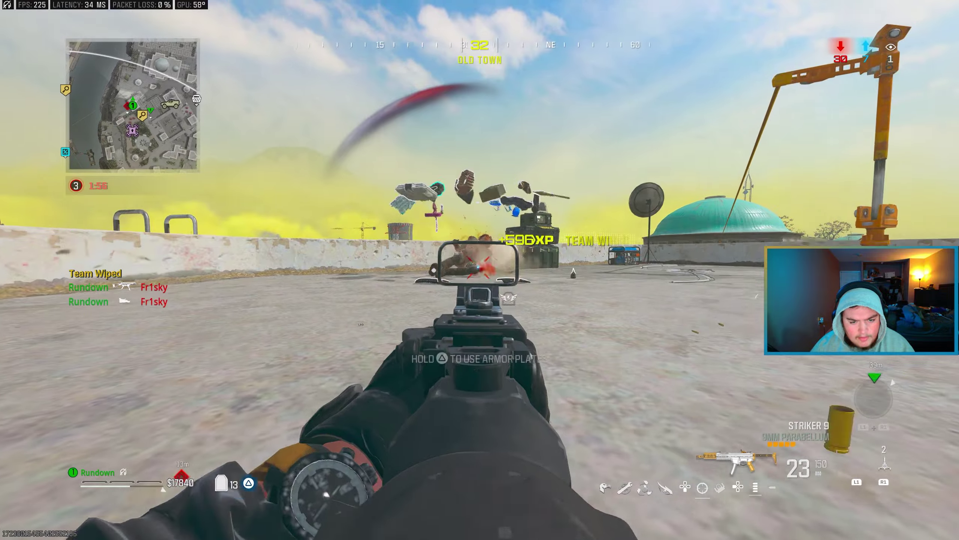
key("w")
key("4")
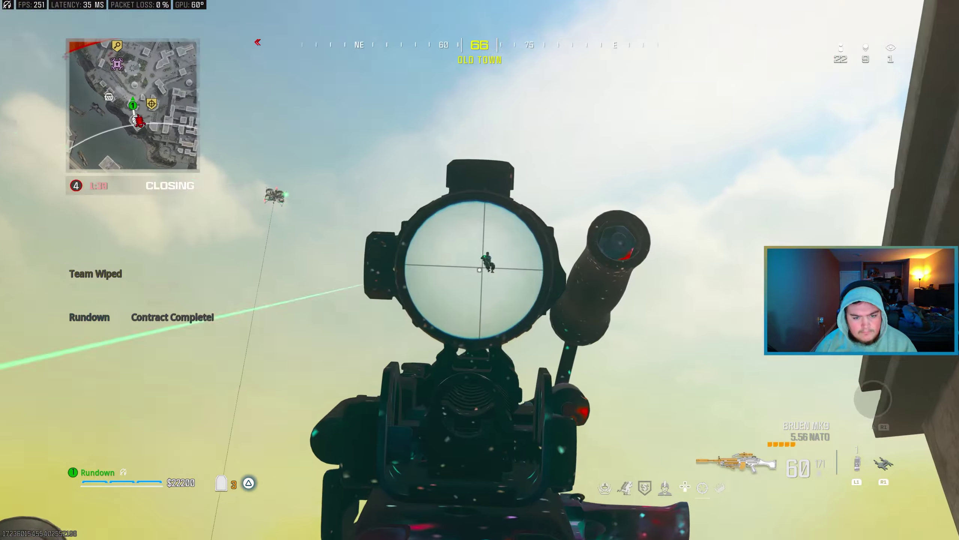
key("2")
key("w")
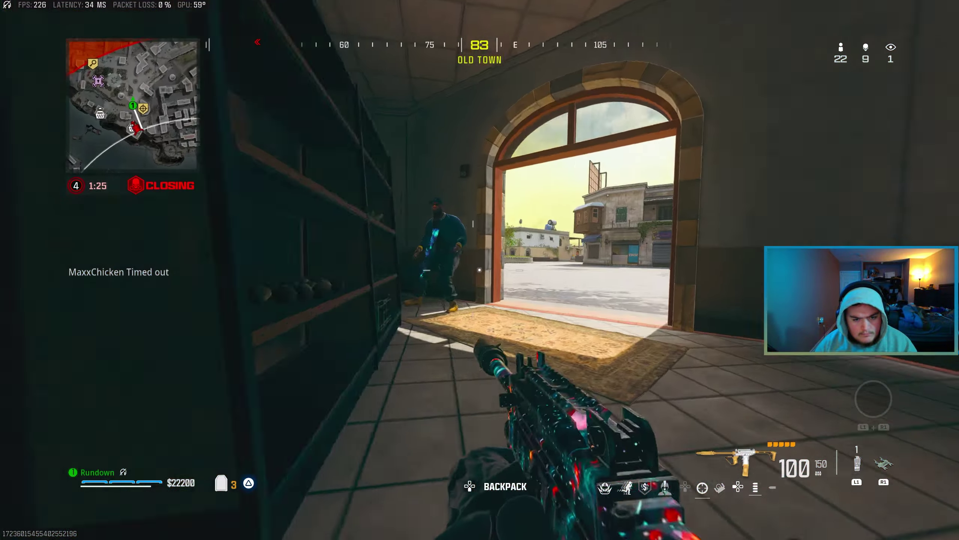
Kill the enemy in the shop doorway and collect the loot on the floor.
left_click(480, 270)
left_click(480, 270)
left_click(479, 270)
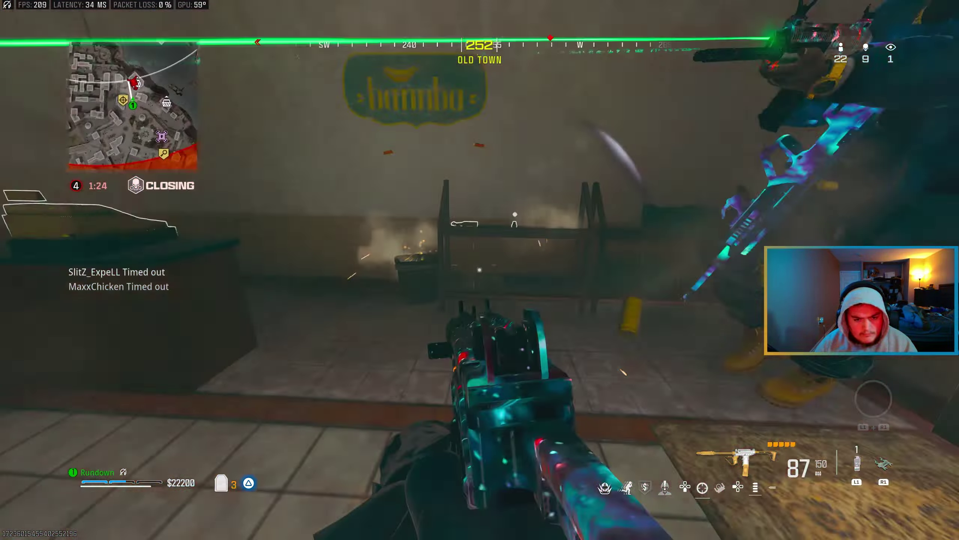
left_click(480, 270)
left_click(479, 270)
left_click(480, 270)
key("w")
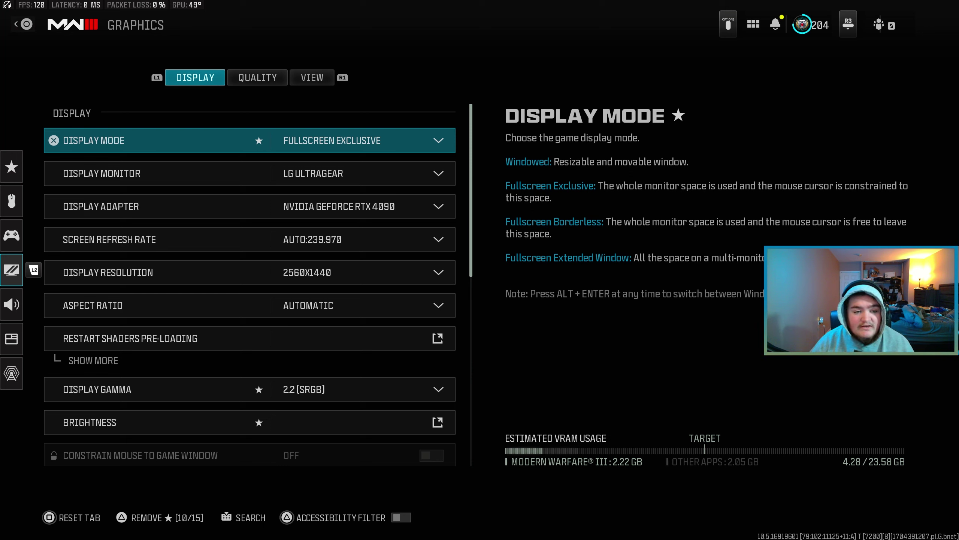
key("Down")
key("Down")
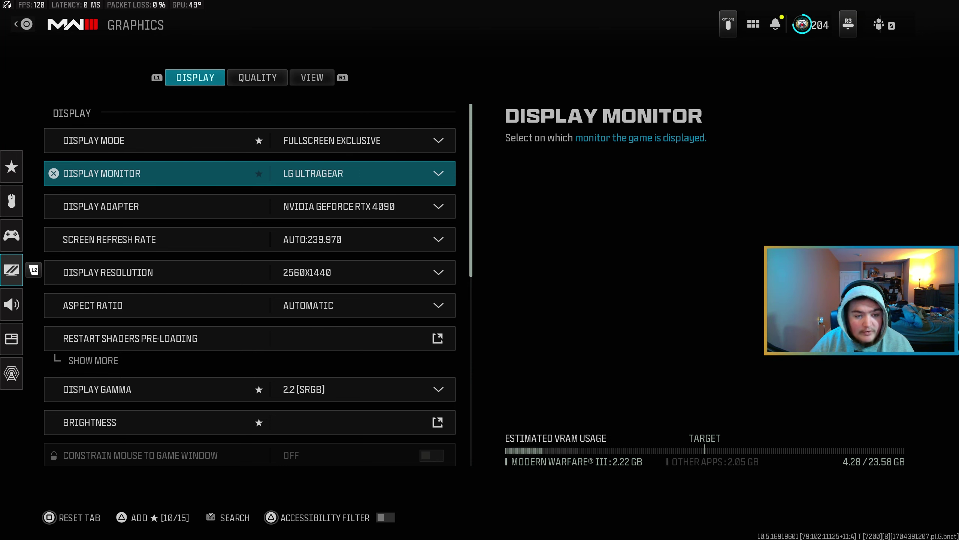
key("Down")
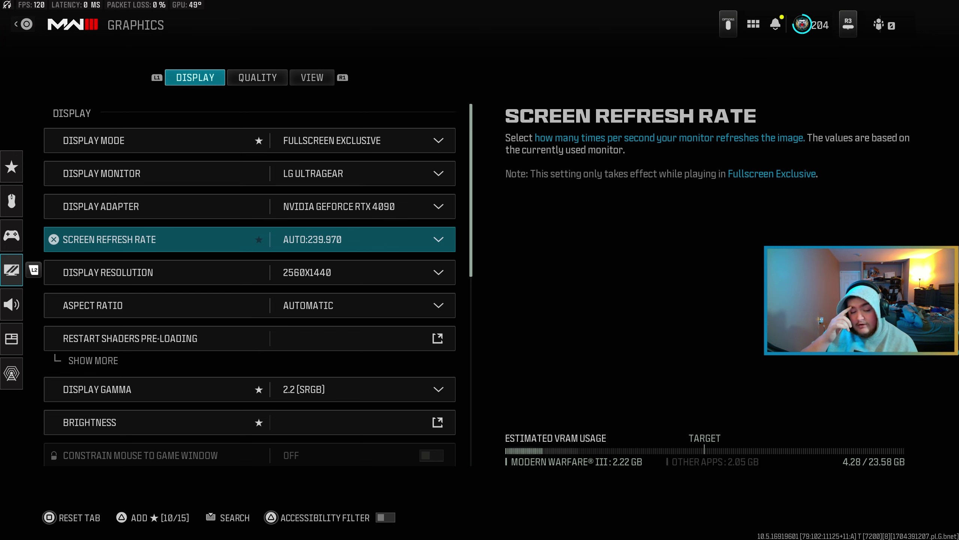
key("Down")
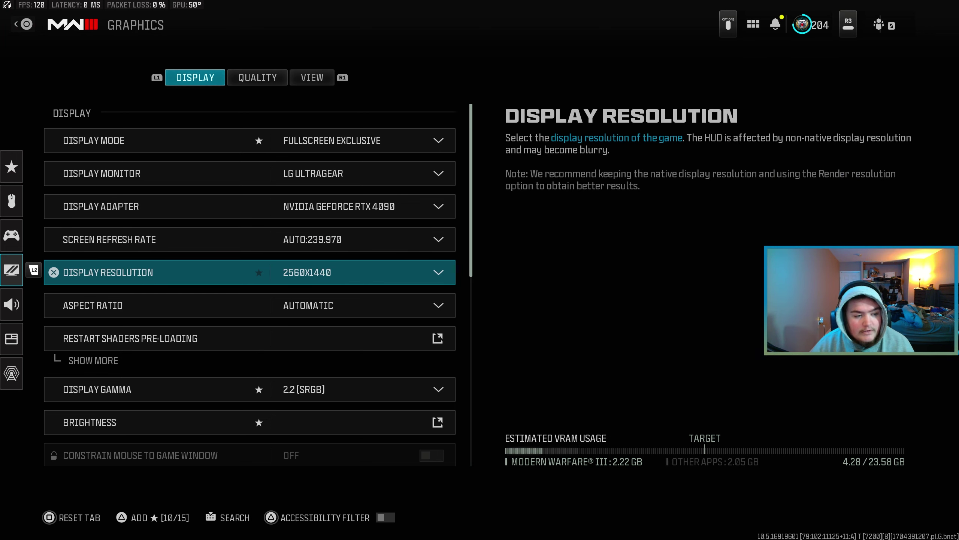
key("Down")
key("Down")
key("Down")
key("Down")
key("Down")
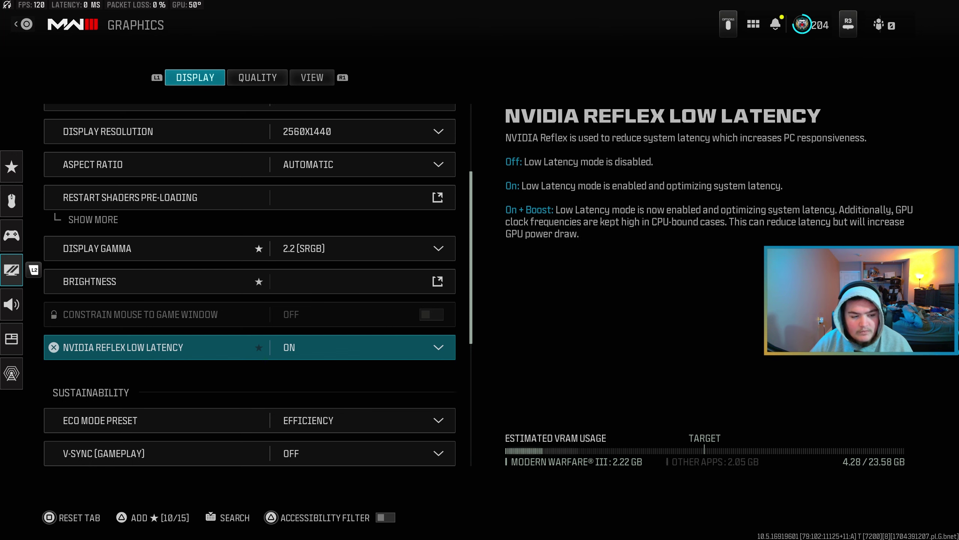
key("Down")
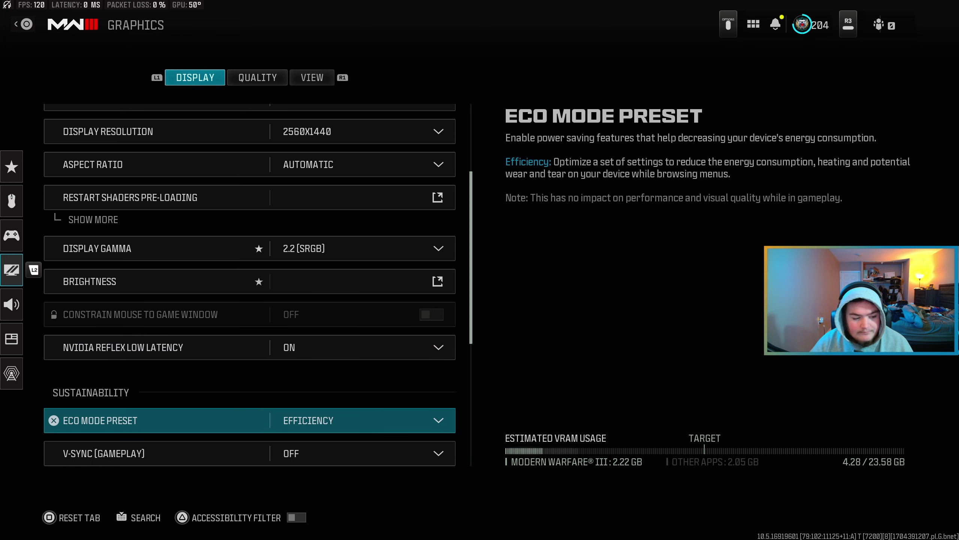
key("Down")
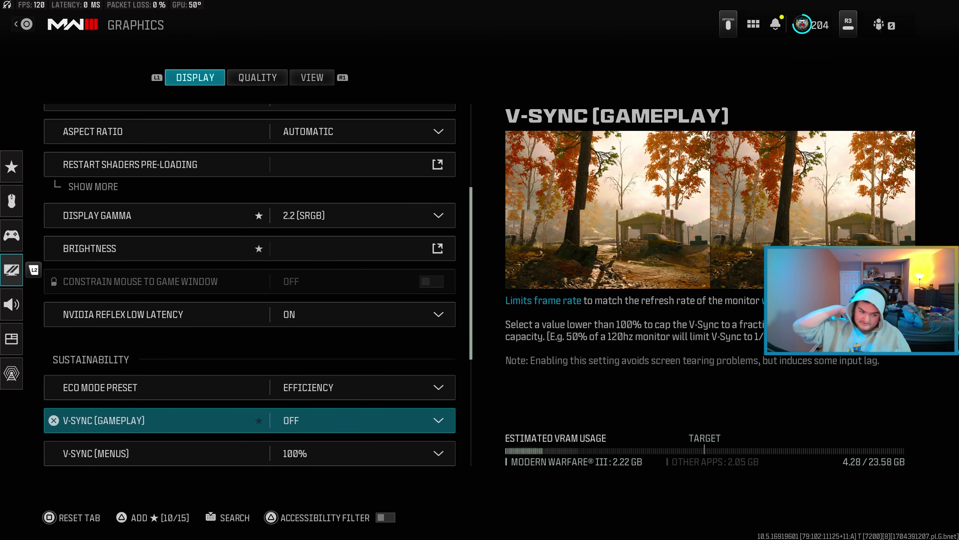
key("Up")
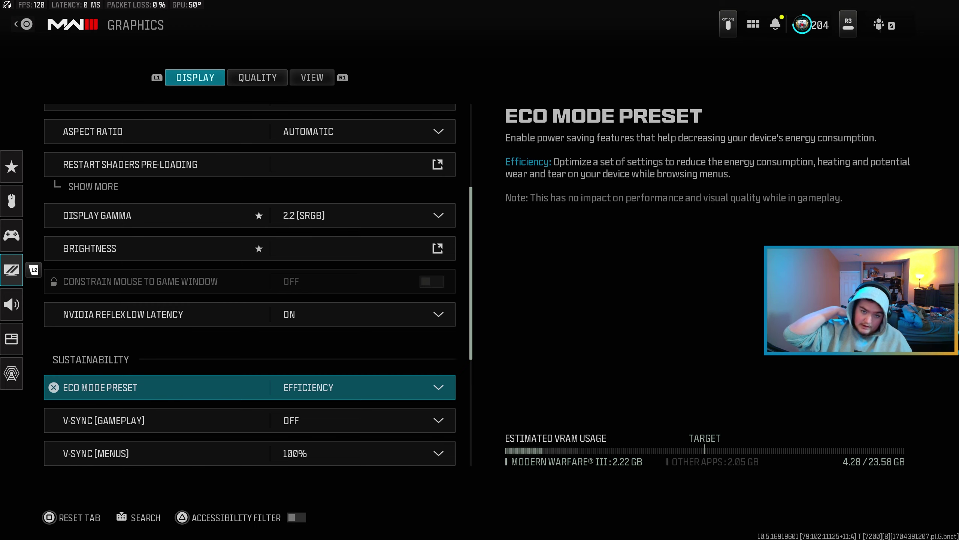
Expand Custom Frame Rate Limit and check its 300, 120 and 30 sub-caps.
key("Down")
key("Down")
key("Down")
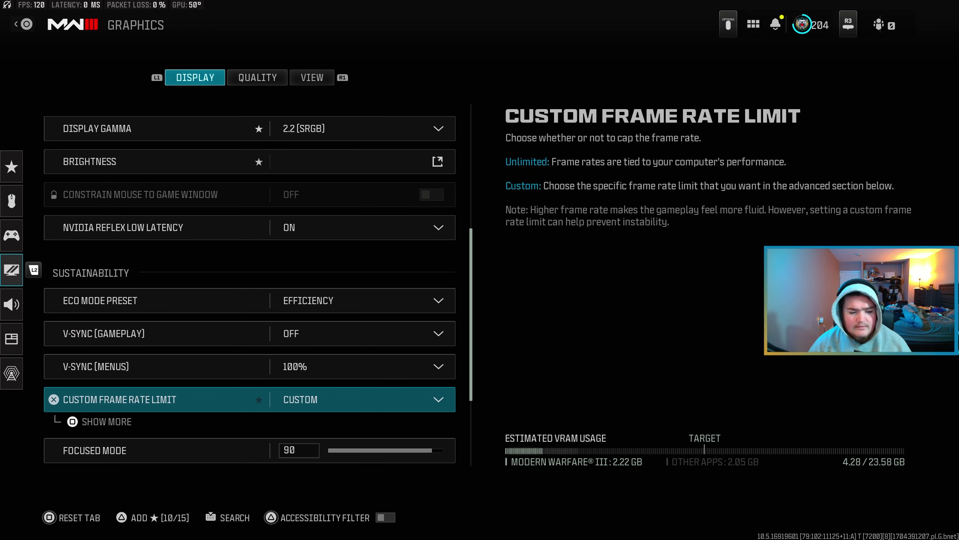
key("space")
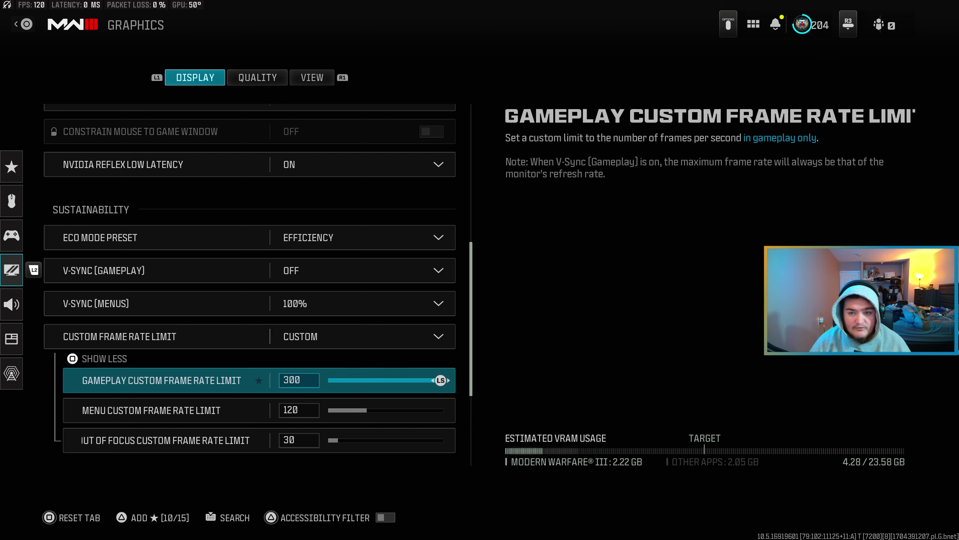
key("Down")
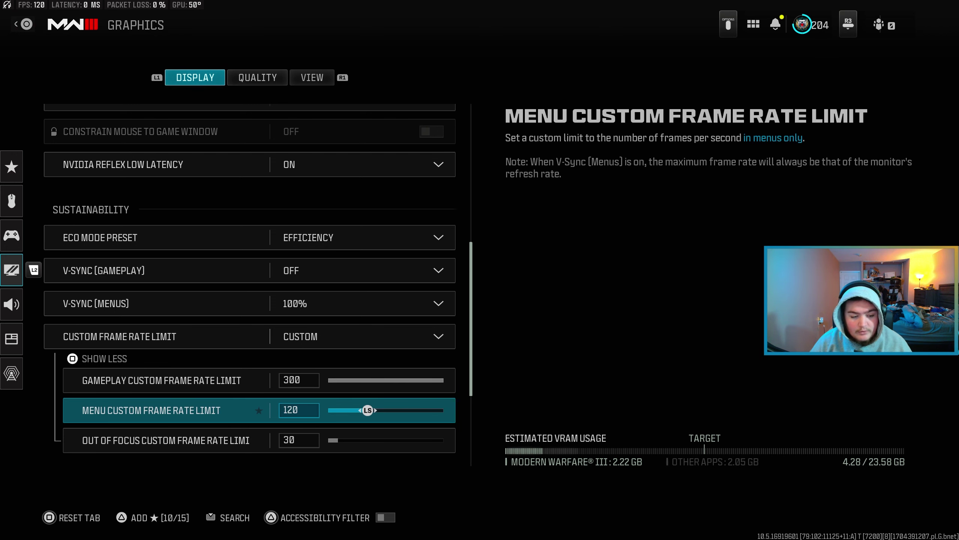
key("Down")
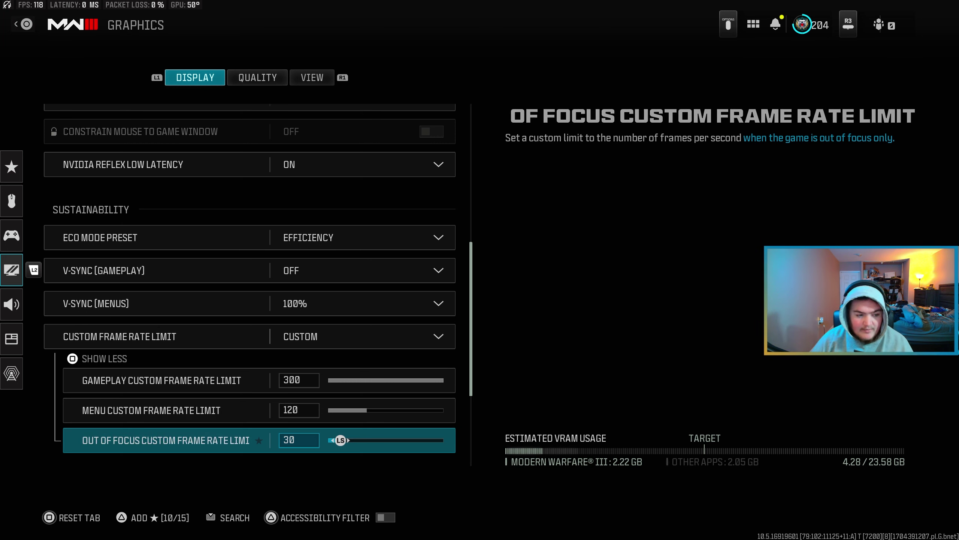
key("r")
key("Down")
key("Up")
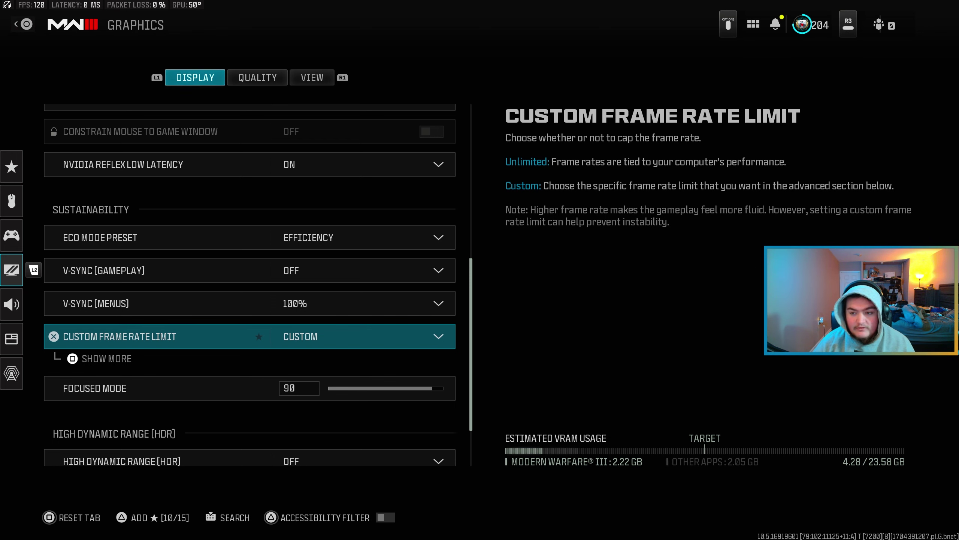
Scroll past HDR and HDR Calibration, then switch to the Quality tab.
key("Down")
key("Down")
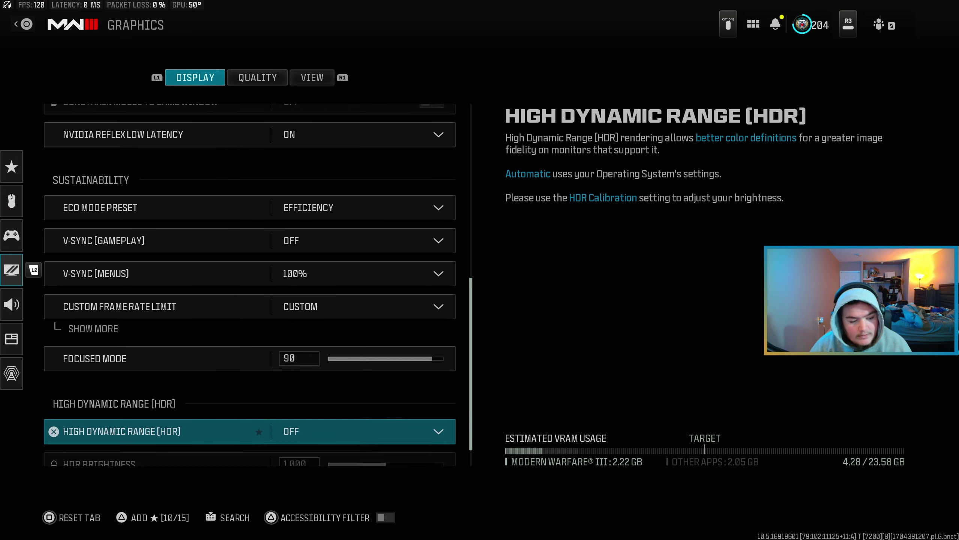
key("Down")
key("Down")
key("Down")
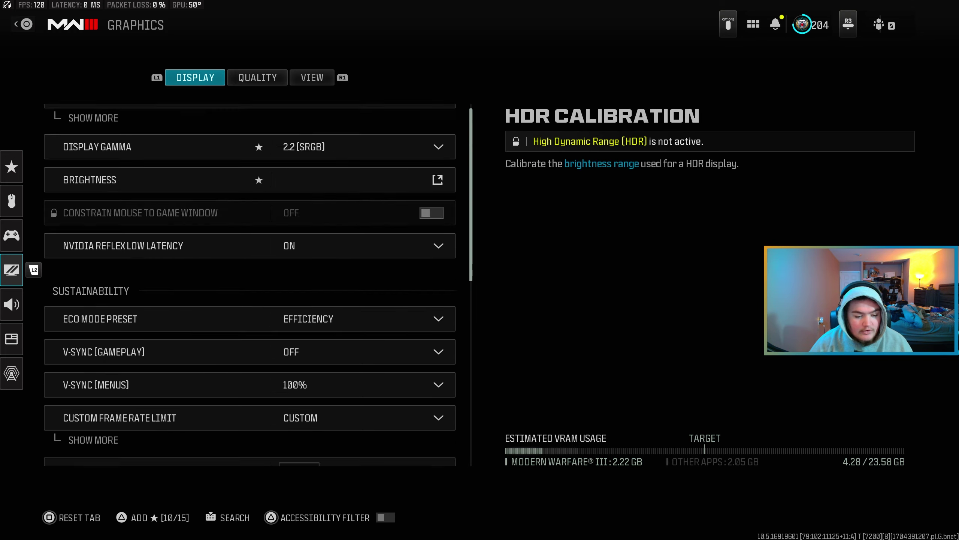
key("e")
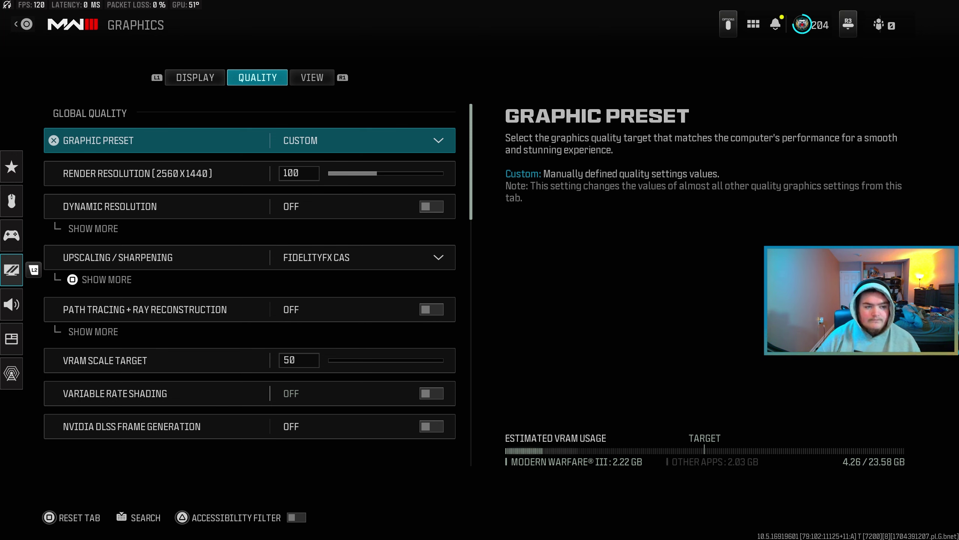
Review Render Resolution, Dynamic Resolution and the FidelityFX CAS sharpening sub-options.
key("Down")
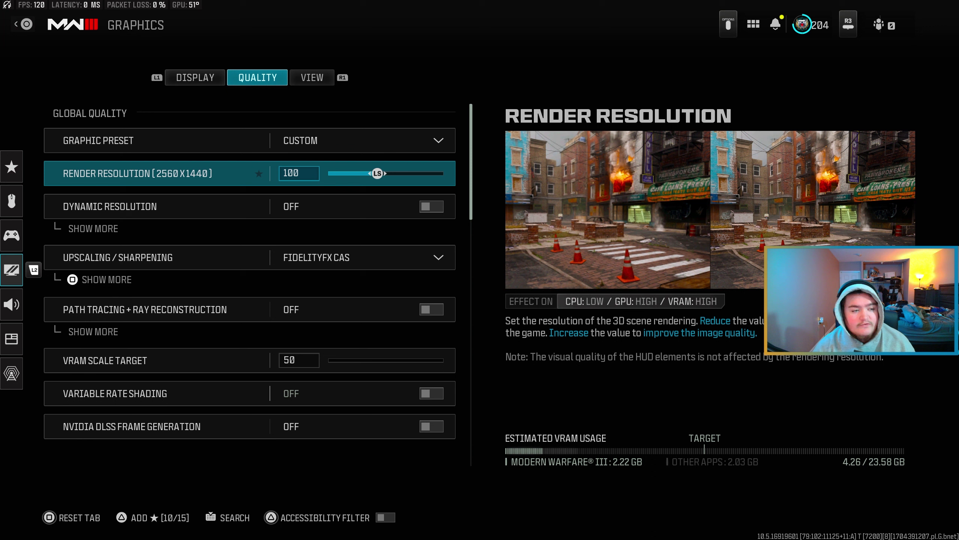
key("Down")
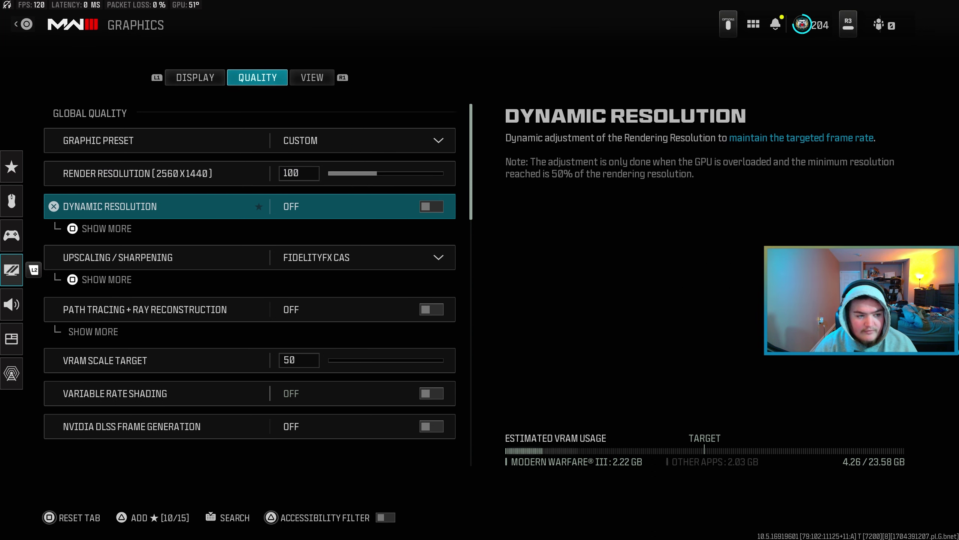
key("Down")
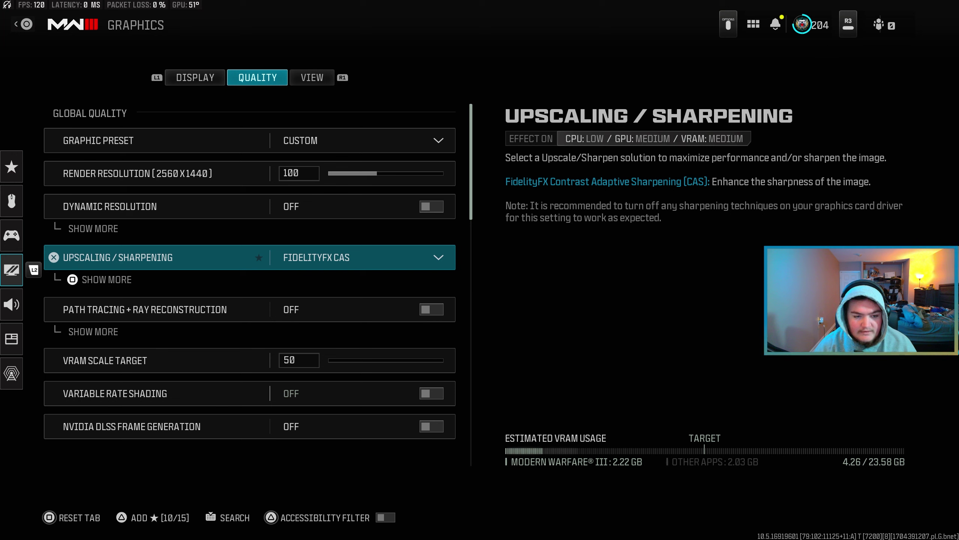
key("space")
key("Down")
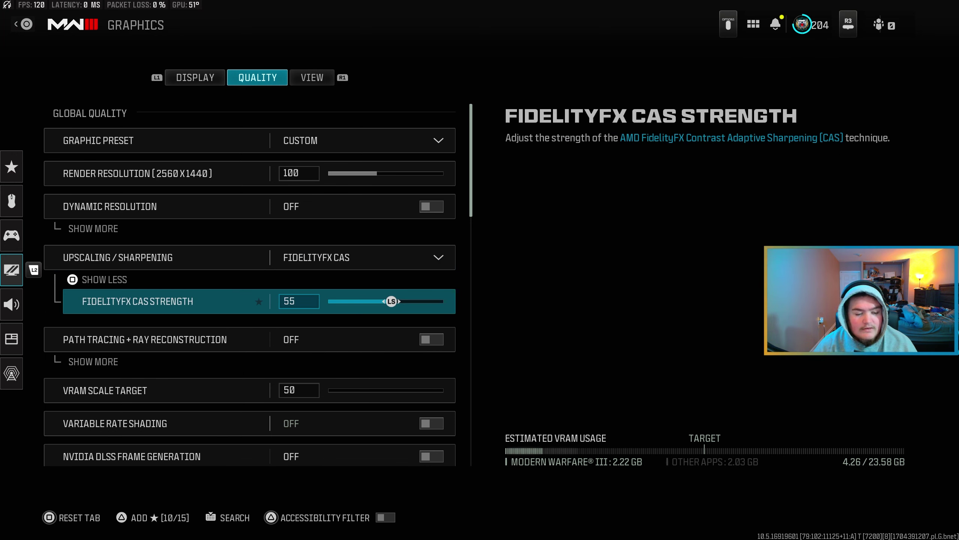
key("Up")
key("space")
Scroll through the remaining Quality settings down to Weather Grid Volumes, then switch to View.
key("Down")
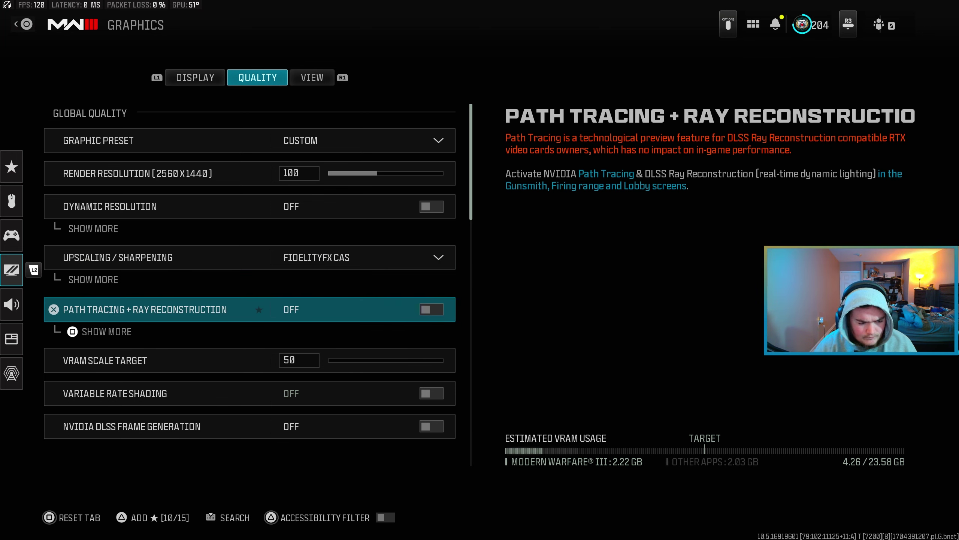
key("Down")
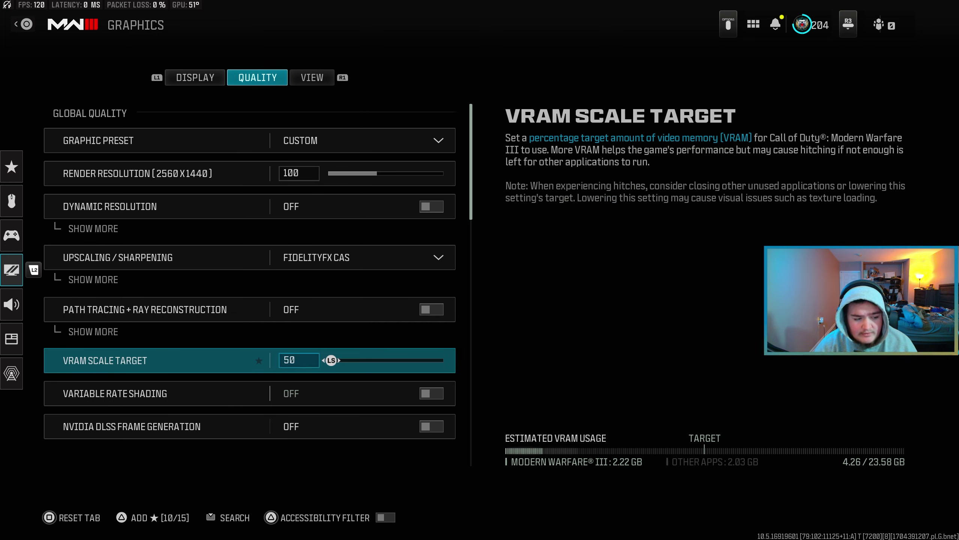
key("Down")
key("Down")
key("Down")
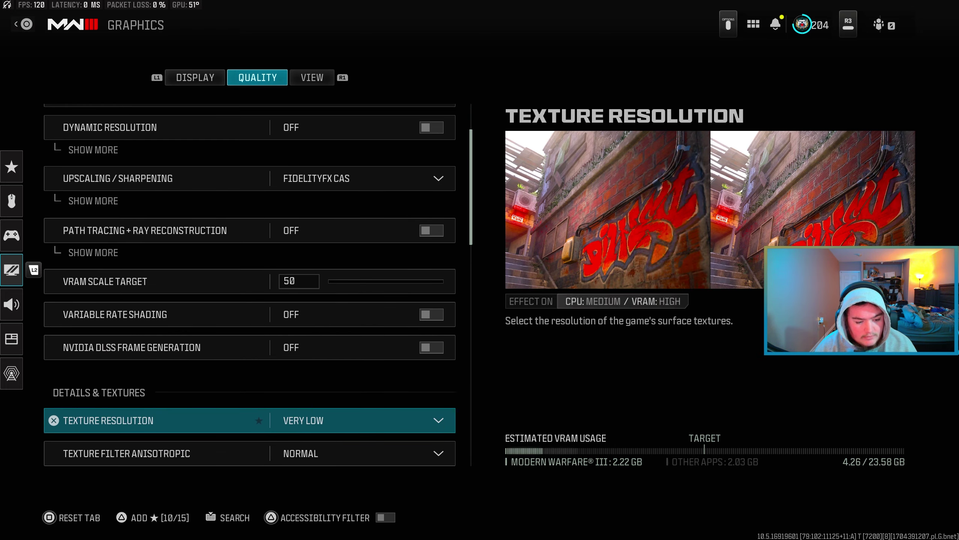
key("Down")
key("Down")
key("Down")
key("Down")
key("Down")
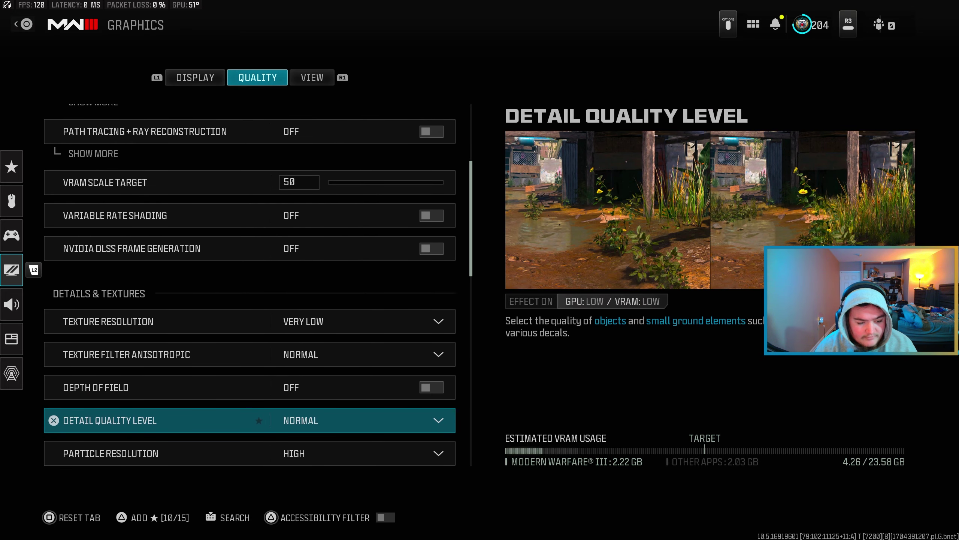
key("Down")
key("Down")
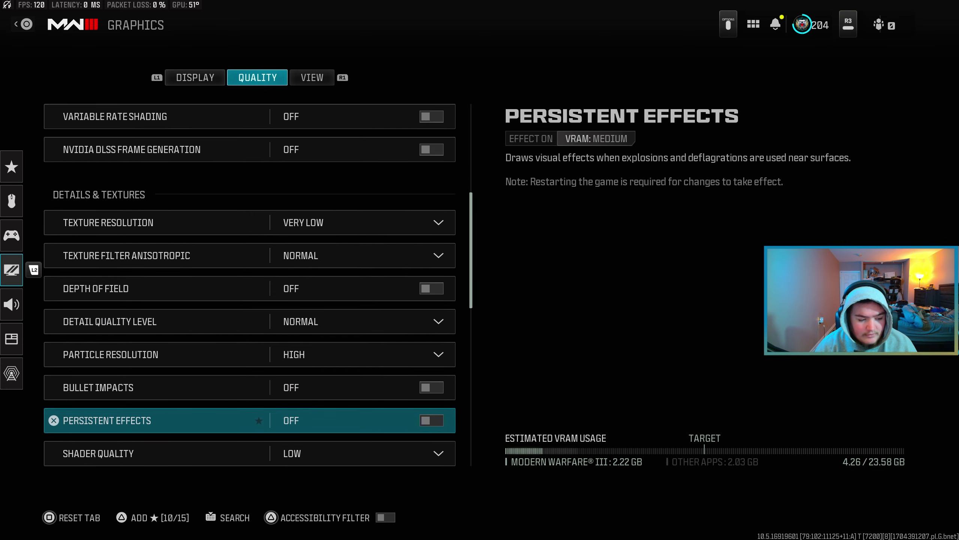
key("Down")
key("Down")
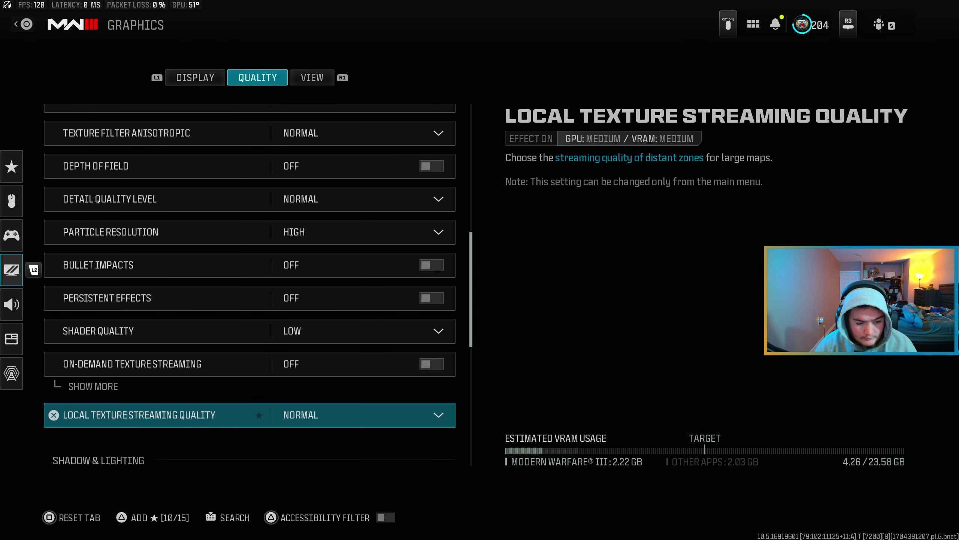
key("Down")
key("Down")
key("Down")
key("Down")
key("Down")
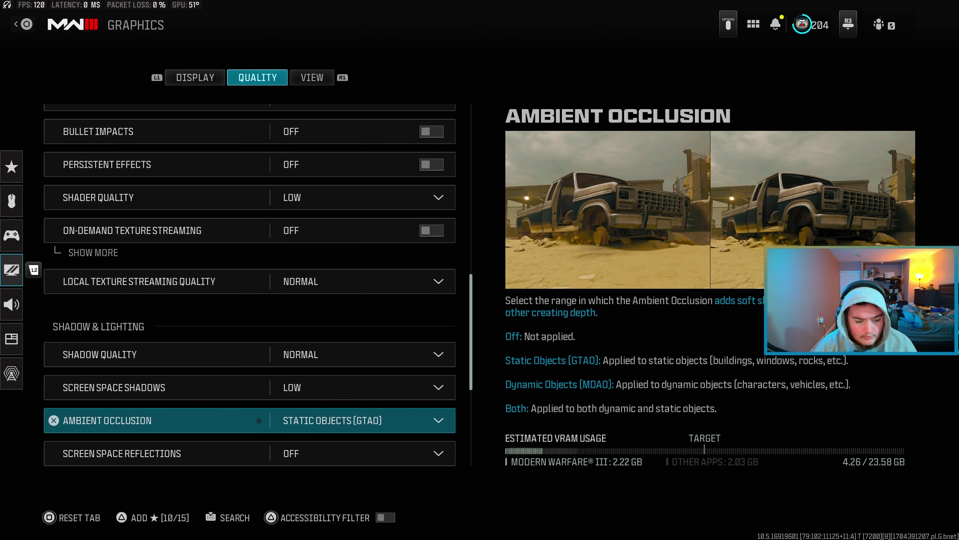
key("Down")
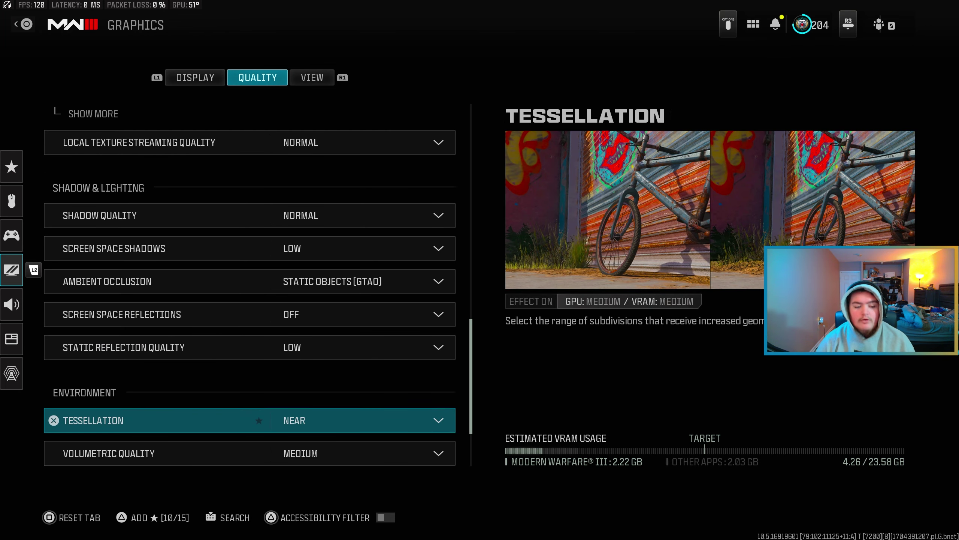
key("Down")
key("Down")
key("Down")
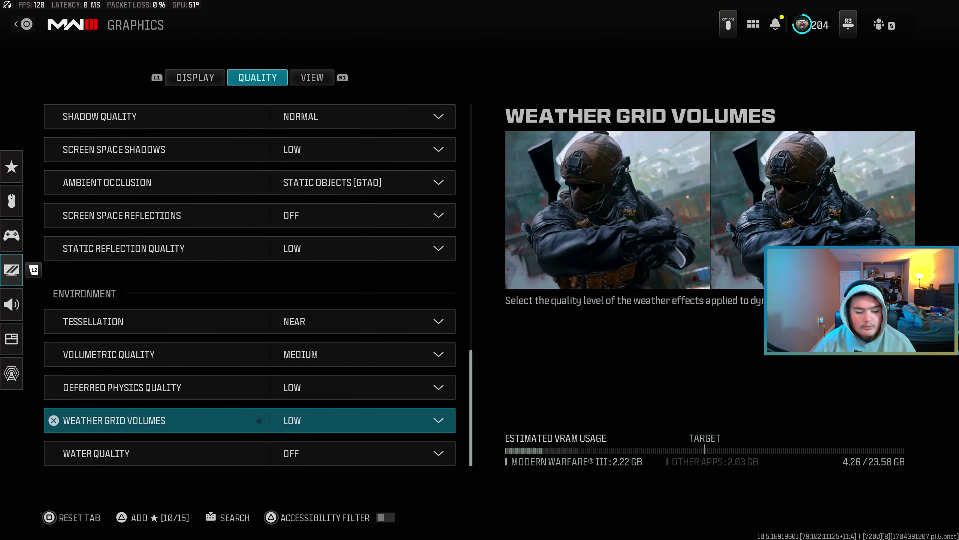
key("Down")
key("Down")
key("R1")
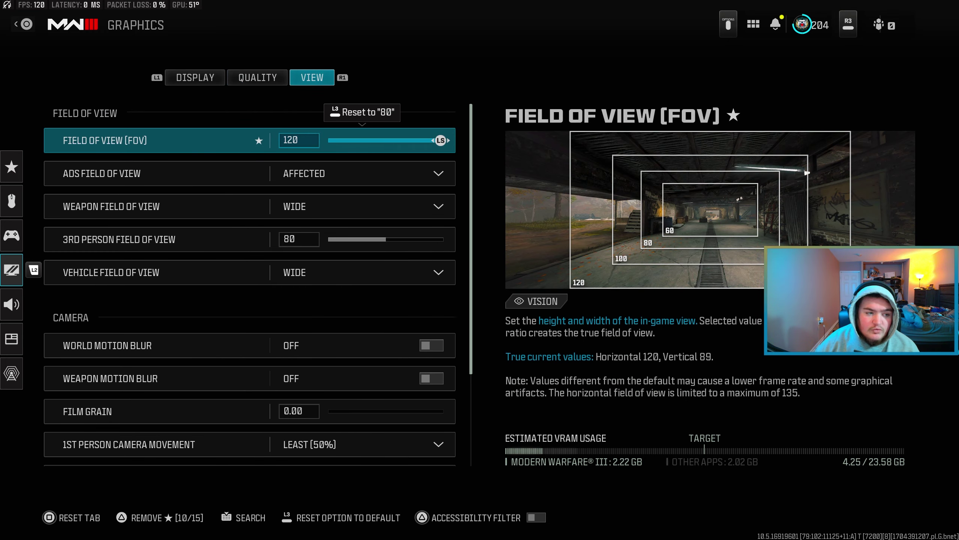
Review the ADS, Weapon, 3rd Person and Vehicle Field of View settings.
key("Down")
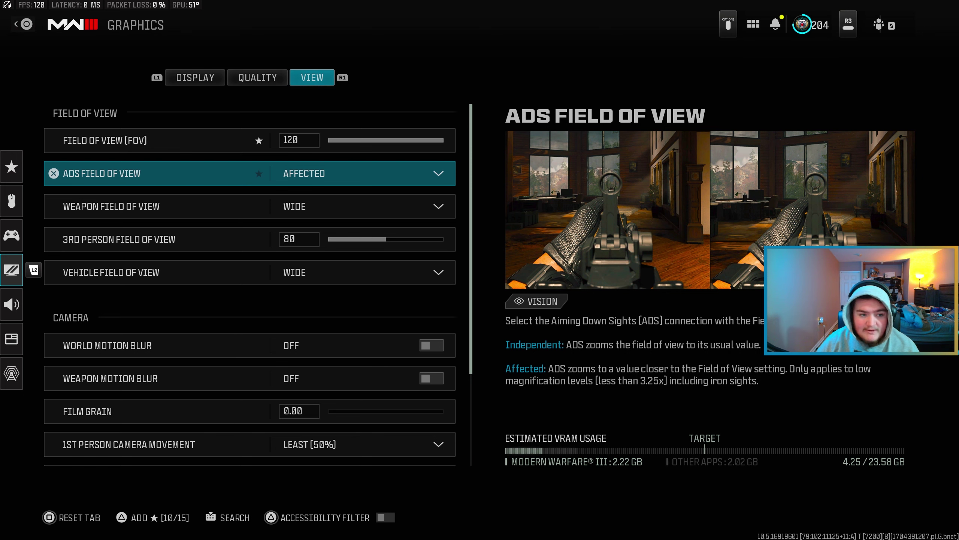
key("Down")
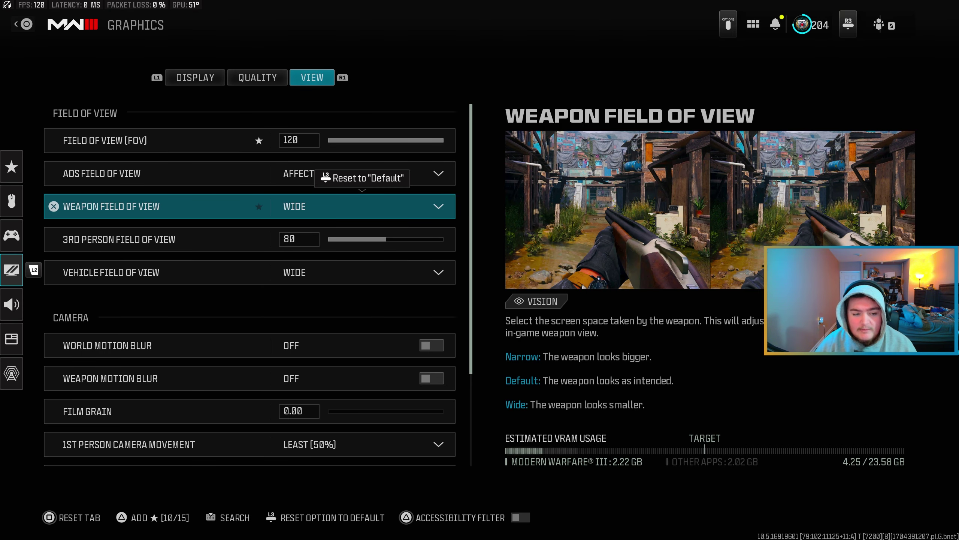
key("Down")
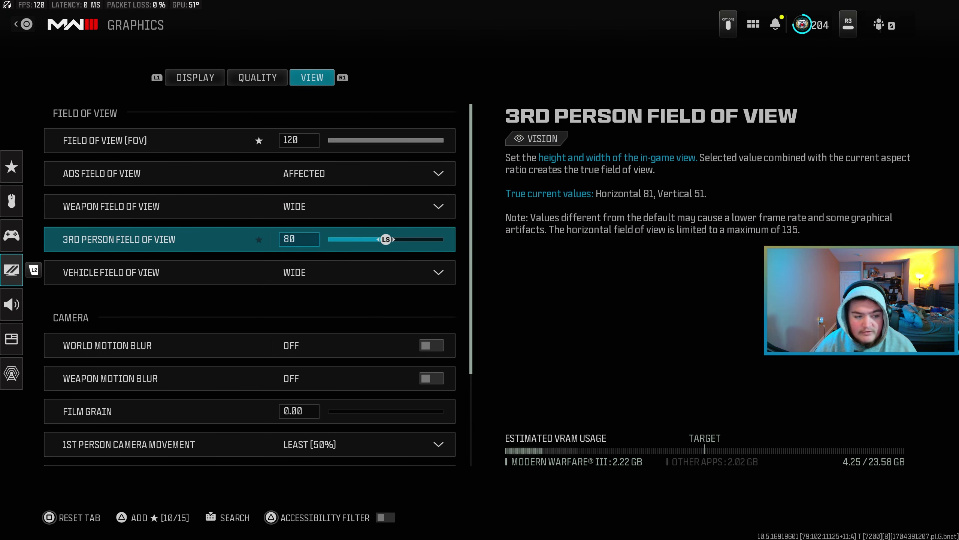
key("Down")
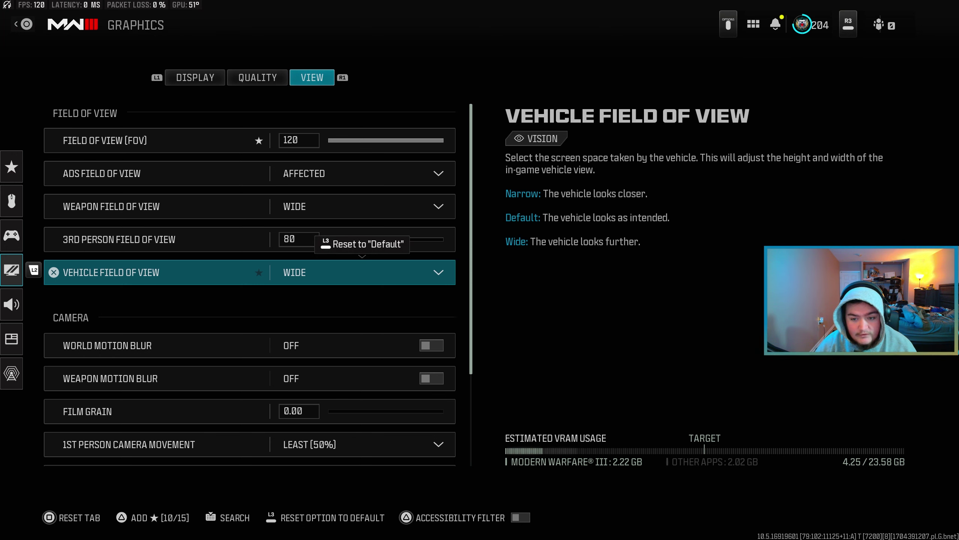
Turn World and Weapon Motion Blur off and set Film Grain to 0.00.
key("Down")
key("Down")
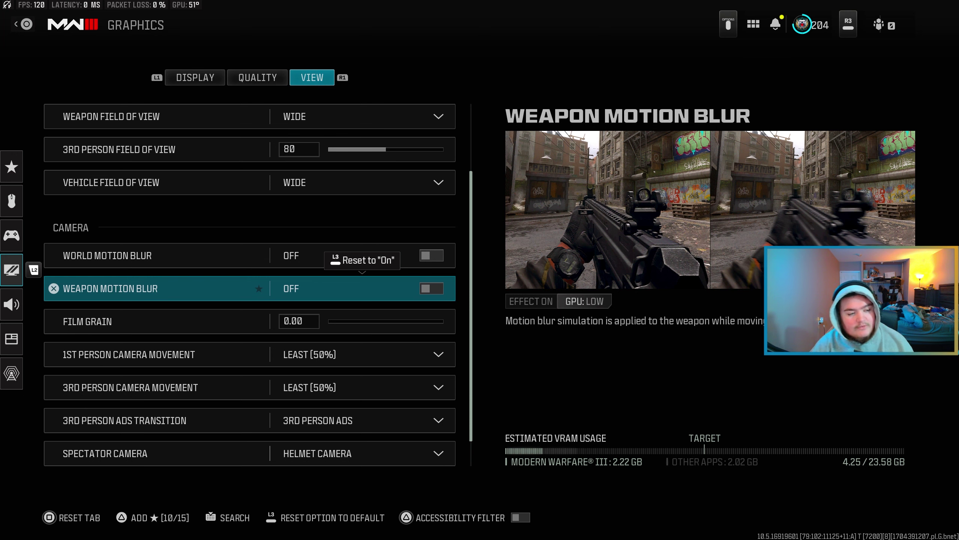
key("Up")
key("Down")
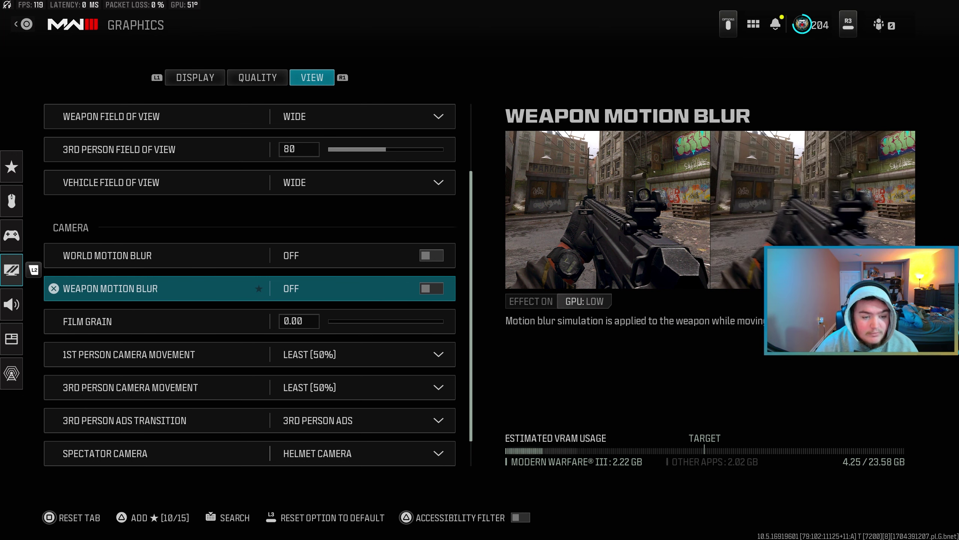
key("Up")
key("Down")
key("Down")
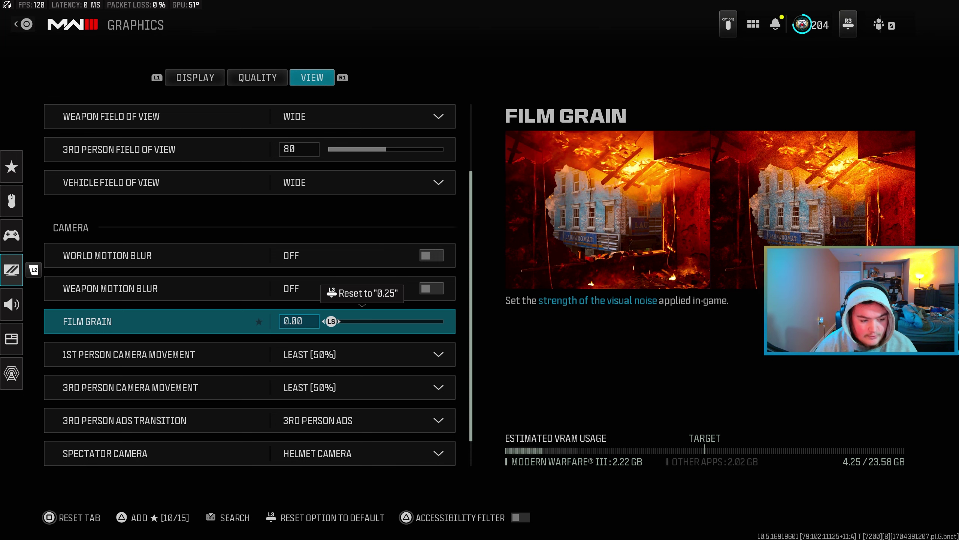
Set first- and third-person Camera Movement to Least (50%).
key("Down")
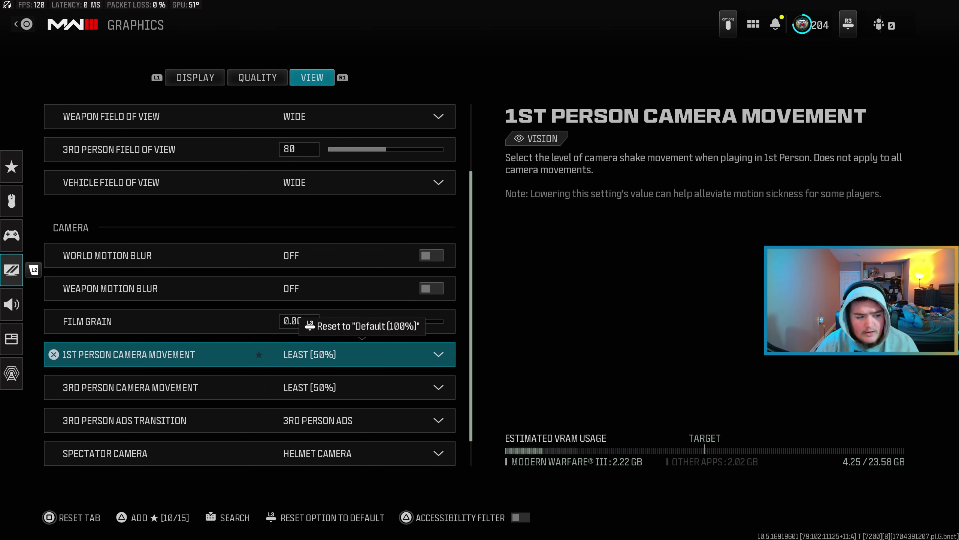
key("Down")
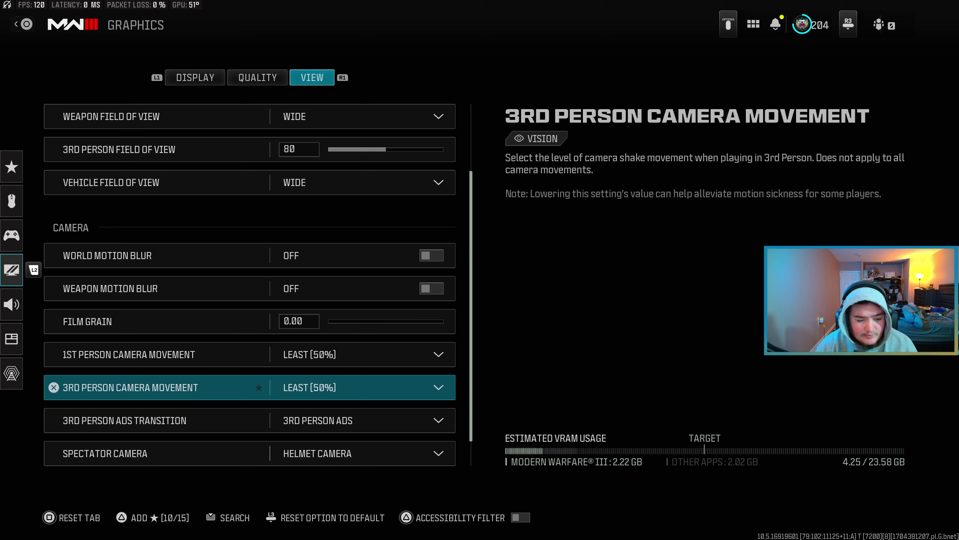
key("Up")
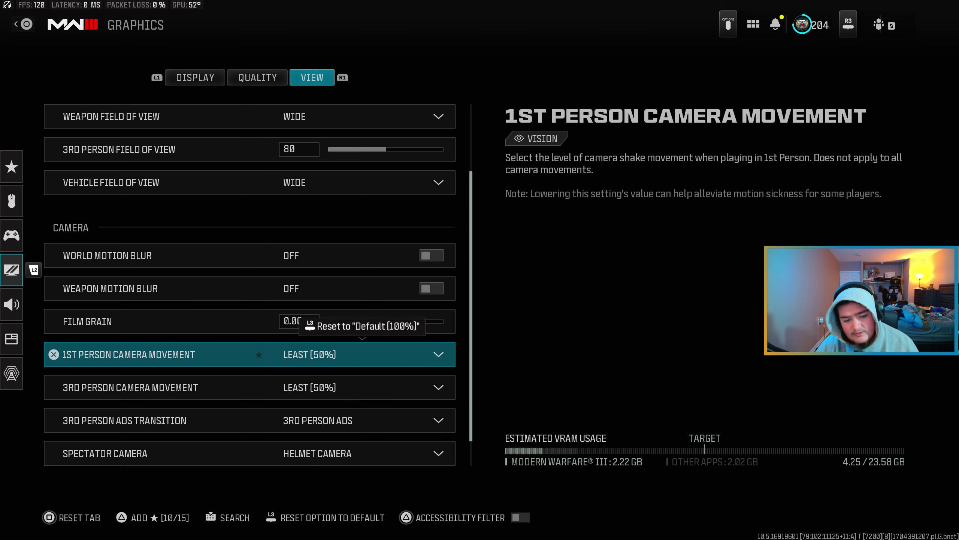
key("Down")
key("Return")
key("Return")
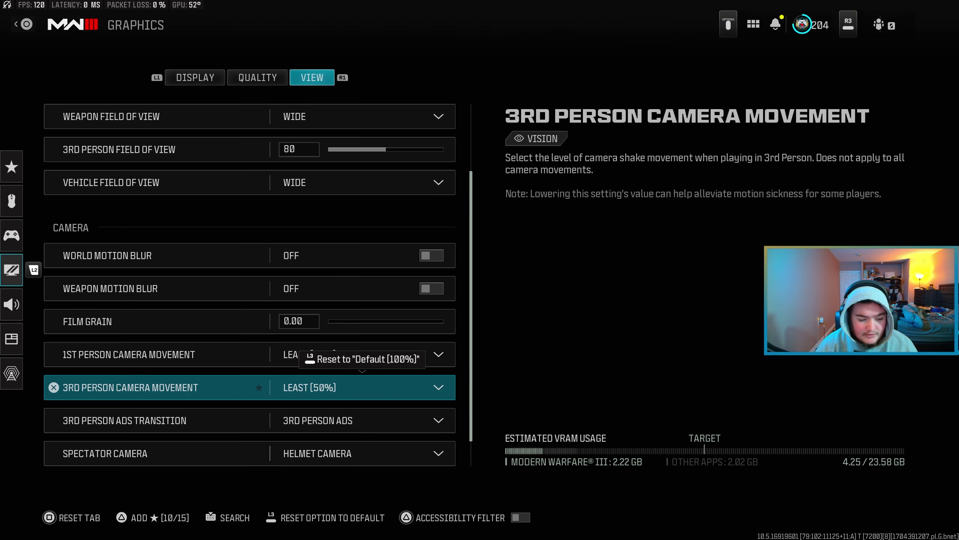
key("Down")
key("Down")
key("Down")
key("Up")
key("Up")
key("Up")
key("Up")
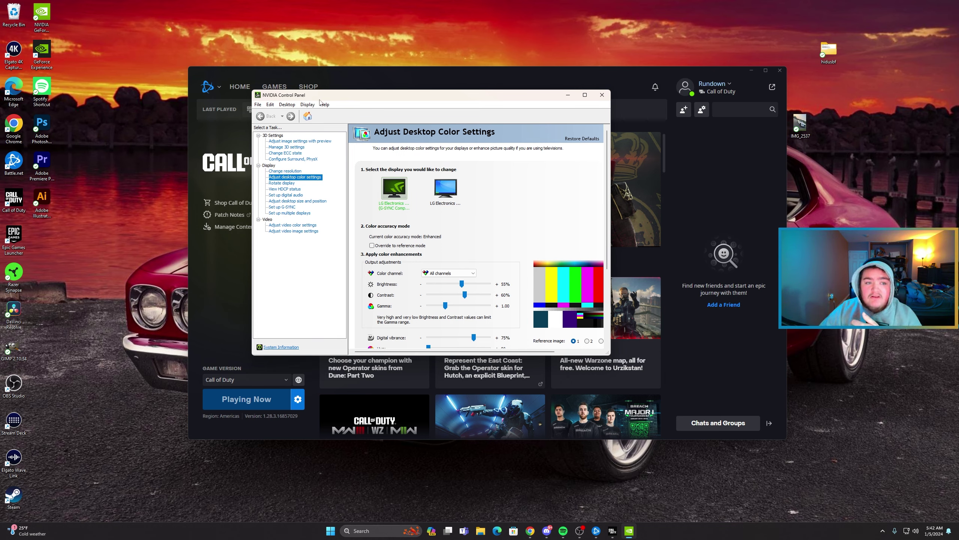
Scroll through Adjust desktop color settings: Brightness 55%, Contrast 60%, Gamma 1.00, Vibrance 75%.
scroll(407, 250, "down", 2)
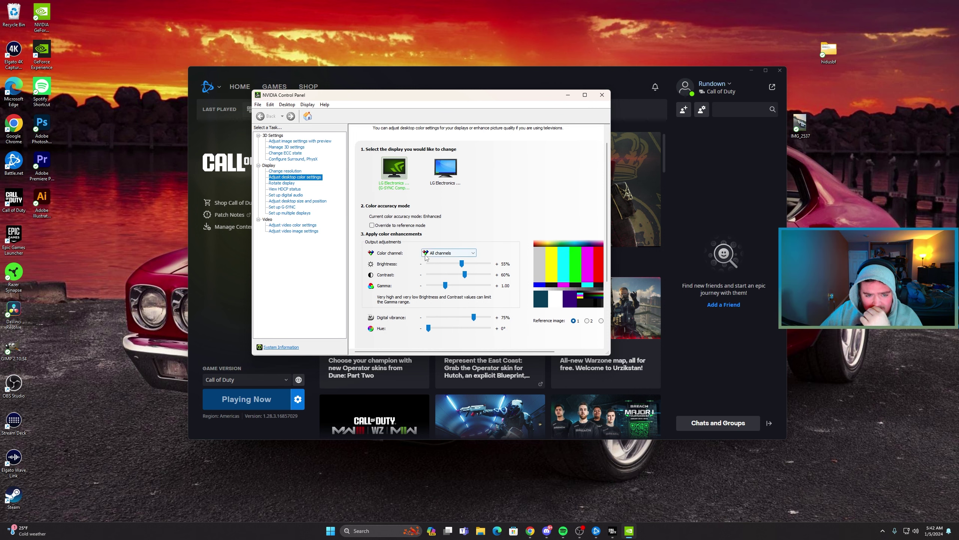
scroll(443, 255, "down", 2)
scroll(442, 256, "up", 2)
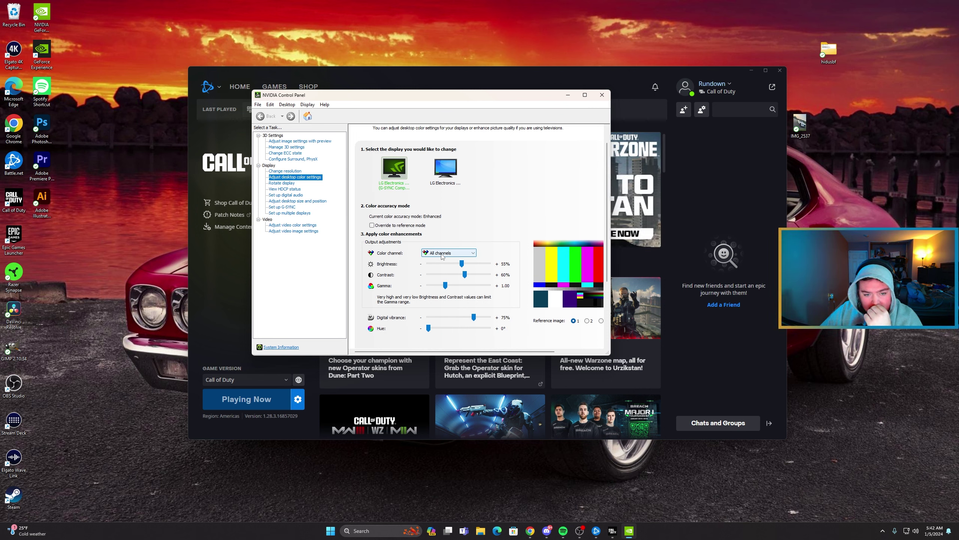
scroll(528, 219, "down", 3)
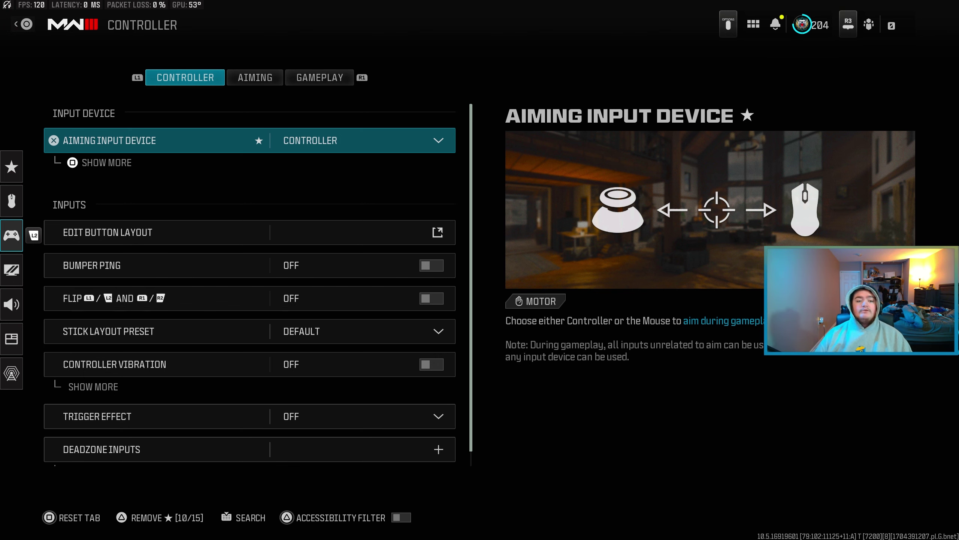
Set the button layout to Tactical, Bumper Ping off, Stick Layout Default and vibration off.
key("Down")
key("Return")
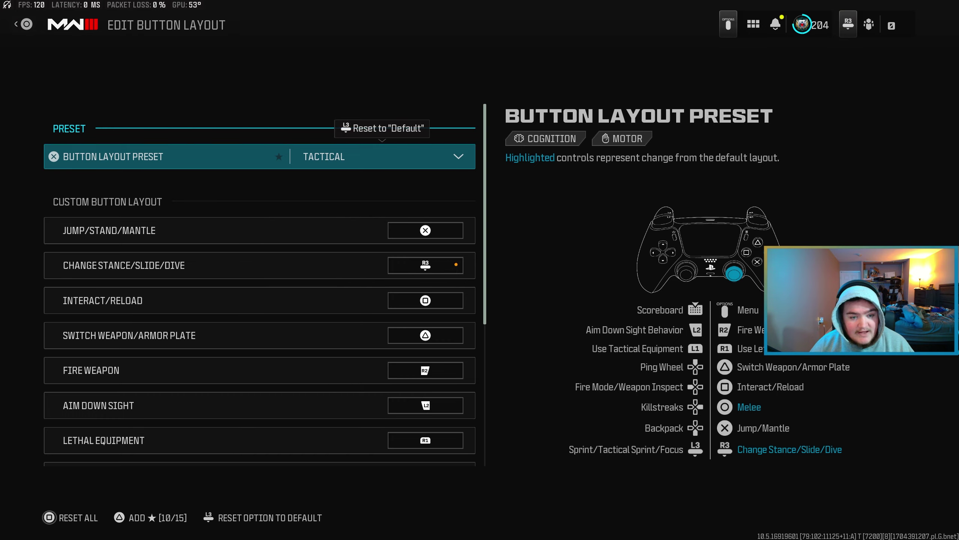
key("Escape")
key("Down")
key("Down")
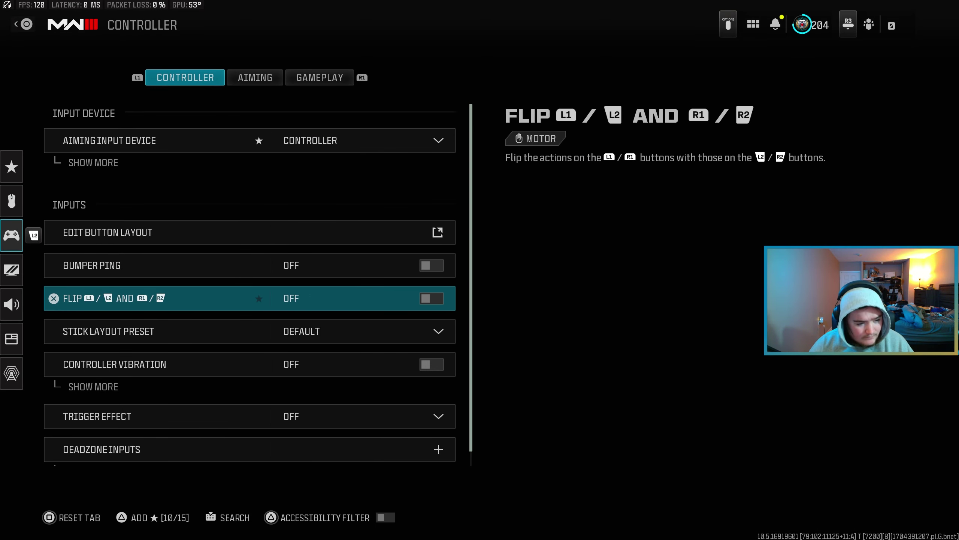
key("Down")
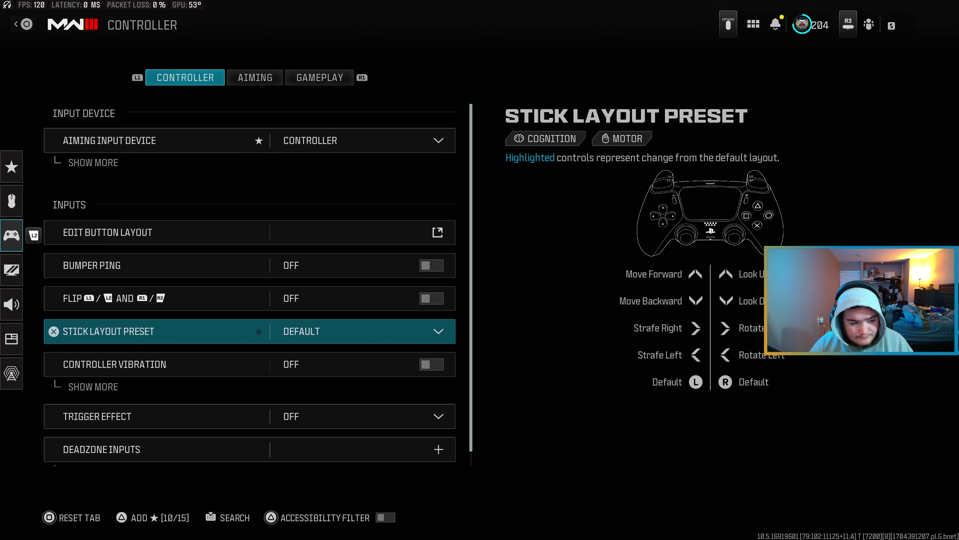
key("Down")
key("Down")
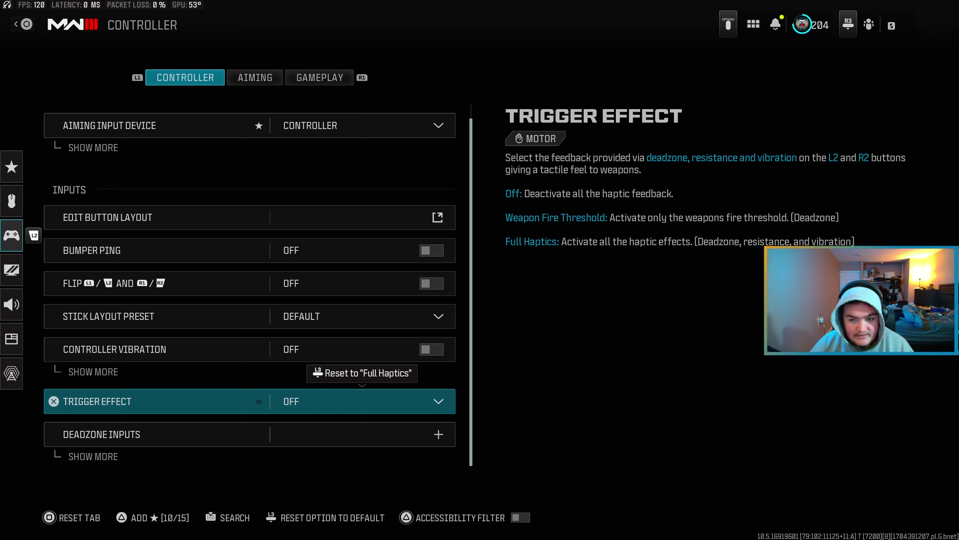
Expand Deadzone Inputs: left stick 7–99, right stick 8–99, both triggers 13.
key("Down")
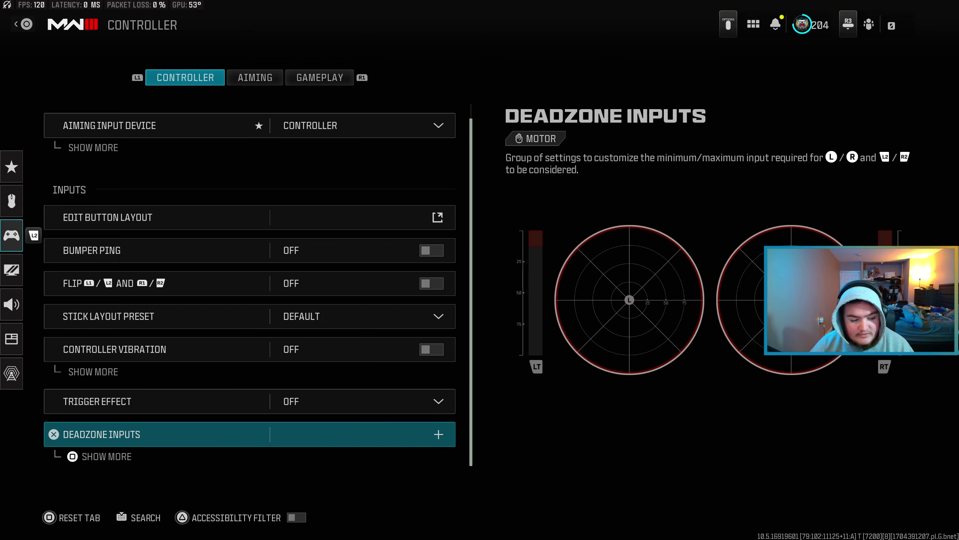
key("Return")
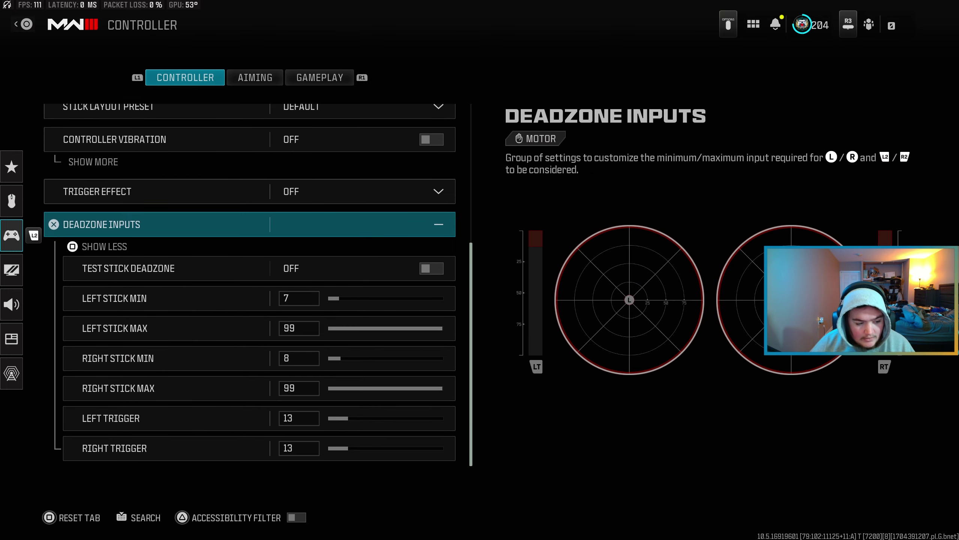
key("Down")
key("Down")
key("Down")
key("Down")
key("Up")
key("Up")
key("Down")
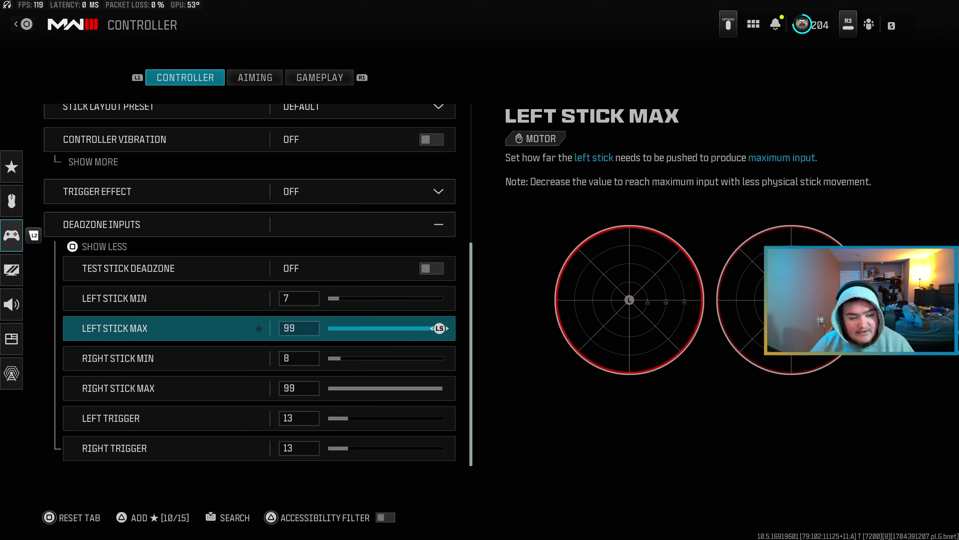
key("Down")
key("Up")
key("Up")
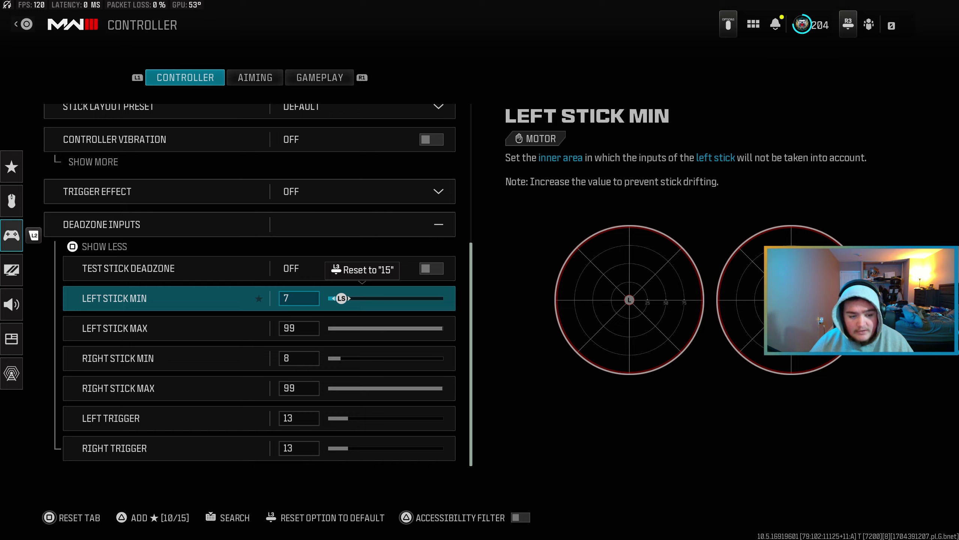
key("Down")
key("Down")
key("Down")
key("Down")
key("Down")
key("Down")
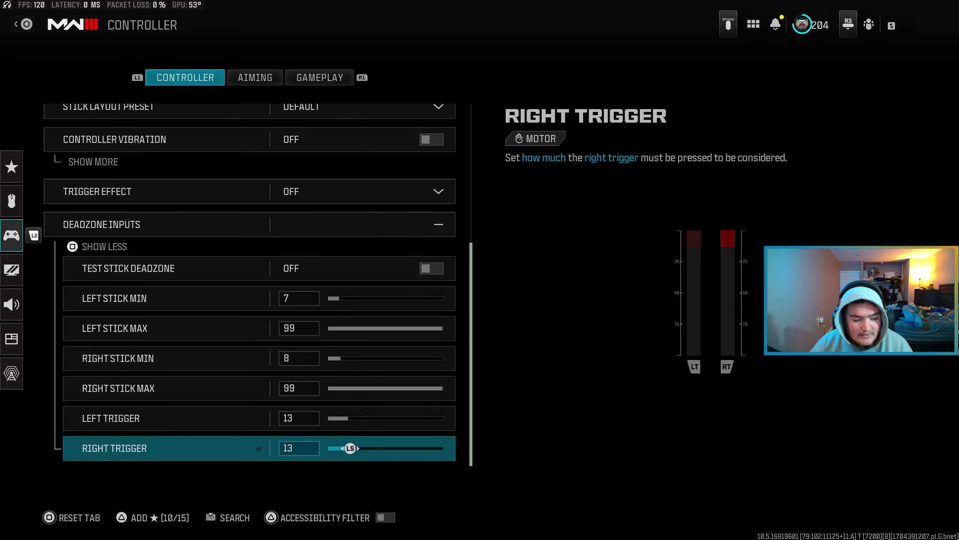
key("Up")
key("Up")
key("Up")
key("Up")
key("Up")
key("Up")
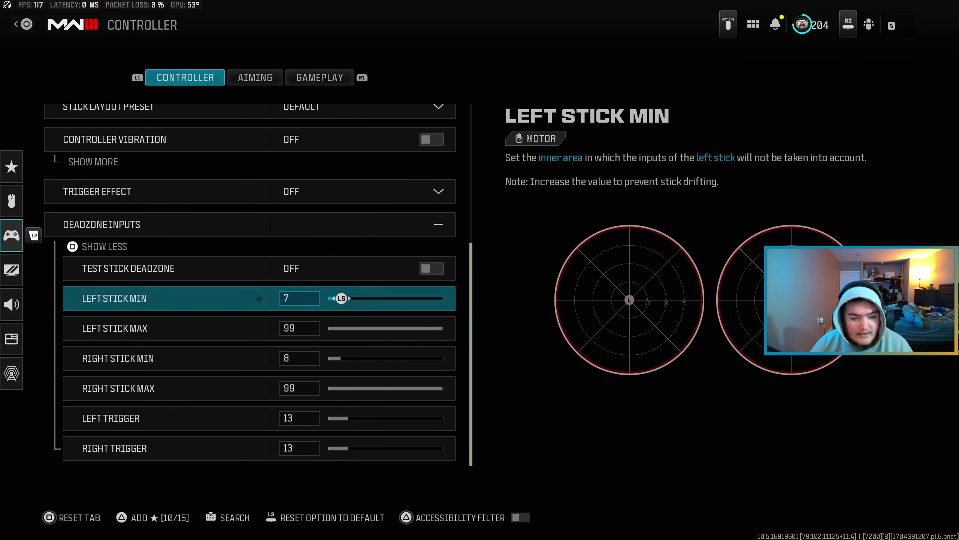
key("Down")
key("Down")
key("Up")
key("Up")
key("Up")
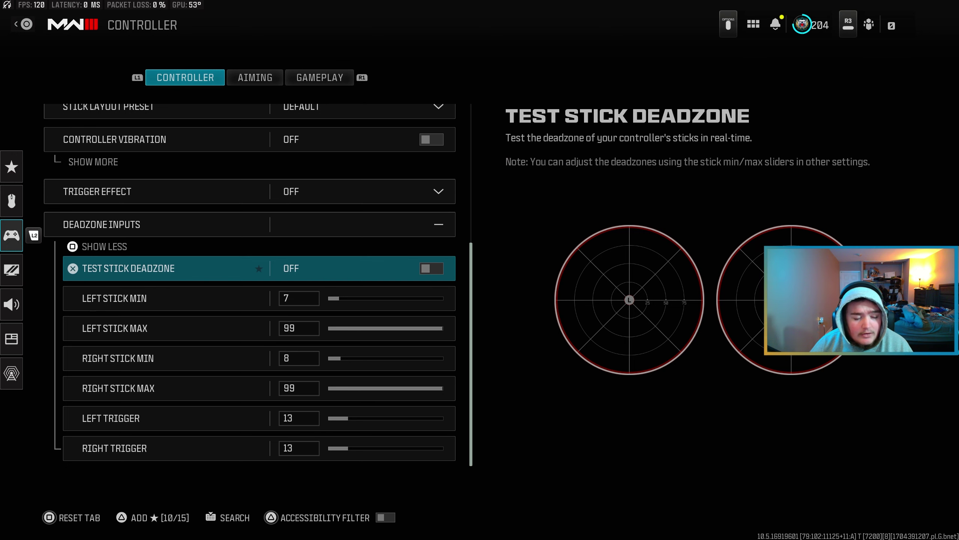
On the Aiming tab, set stick sensitivity 6 both ways and ADS multiplier 0.85.
key("e")
key("Down")
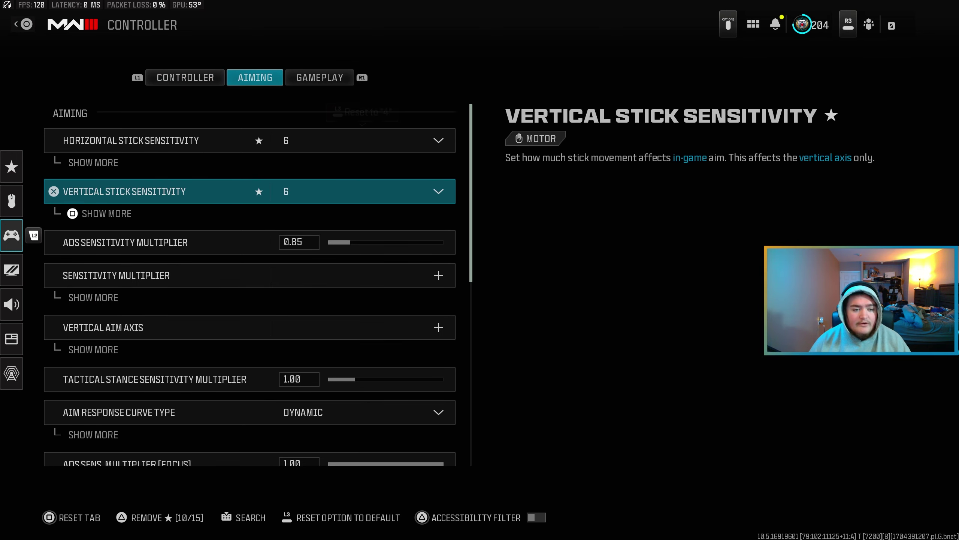
key("Down")
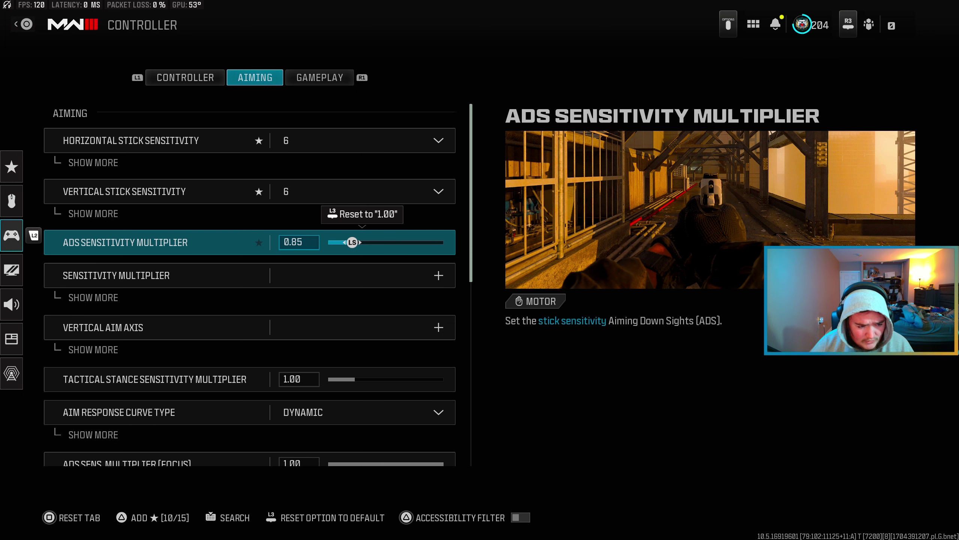
key("Down")
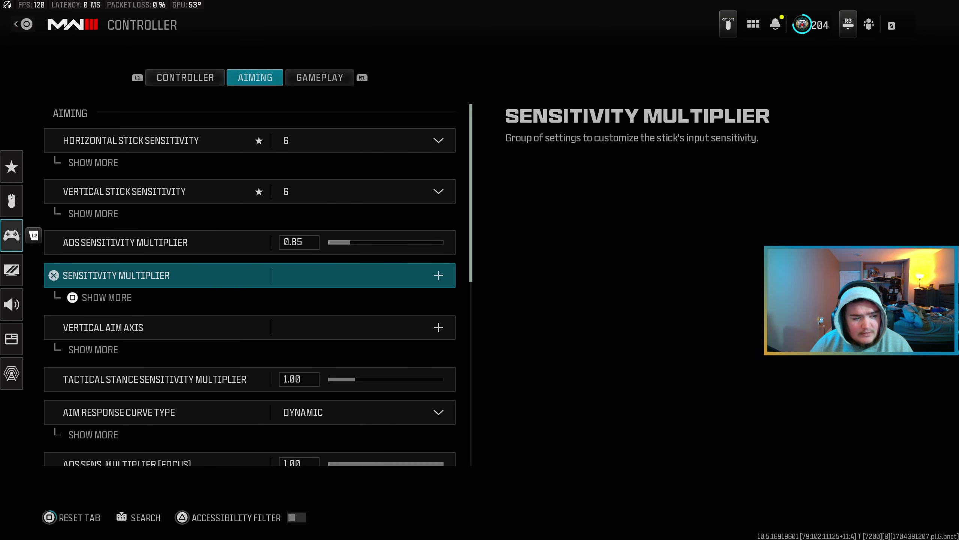
key("Return")
key("Return")
key("Down")
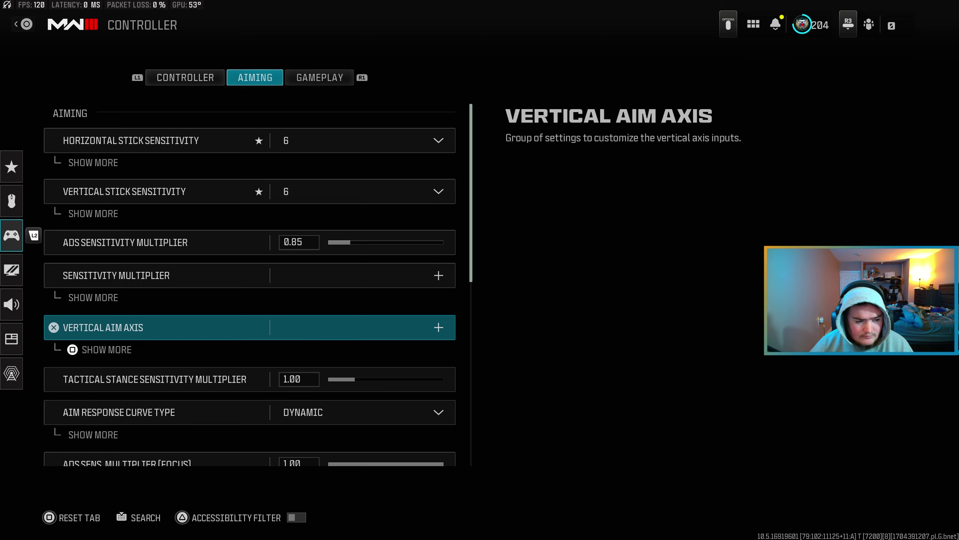
Set Vertical Aim Axis to Standard and the Aim Response Curve to Dynamic.
key("Return")
key("Down")
key("Down")
key("Down")
key("Down")
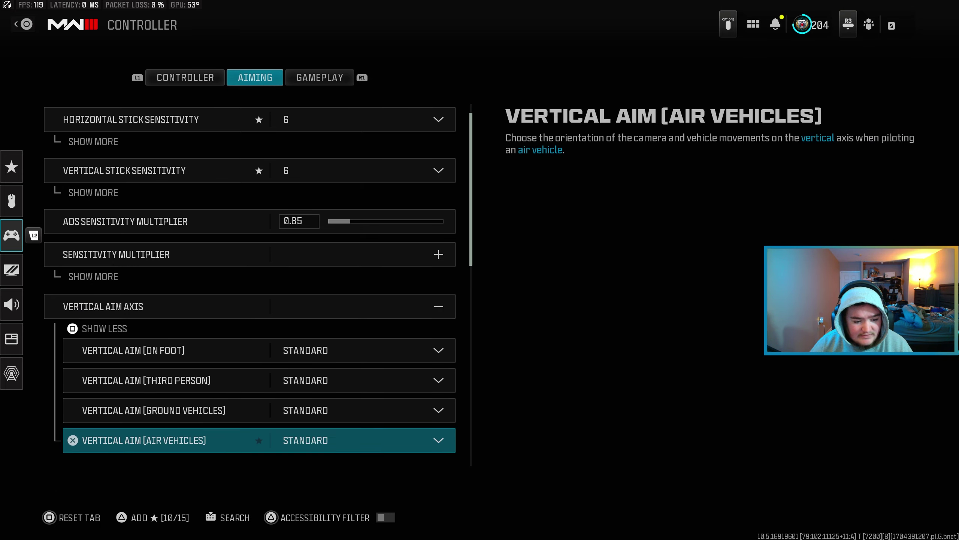
key("Down")
key("Up")
key("Up")
key("Up")
key("Up")
key("Up")
key("Return")
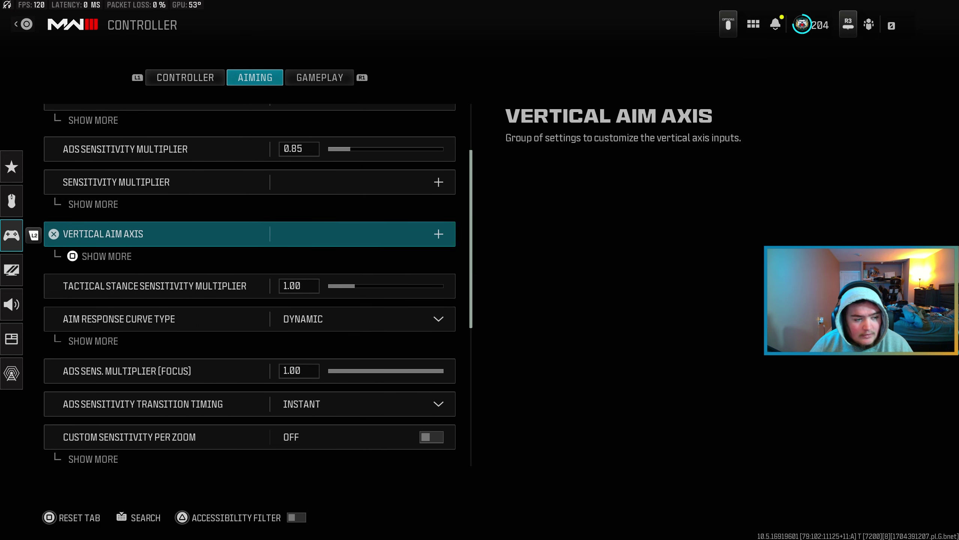
key("Down")
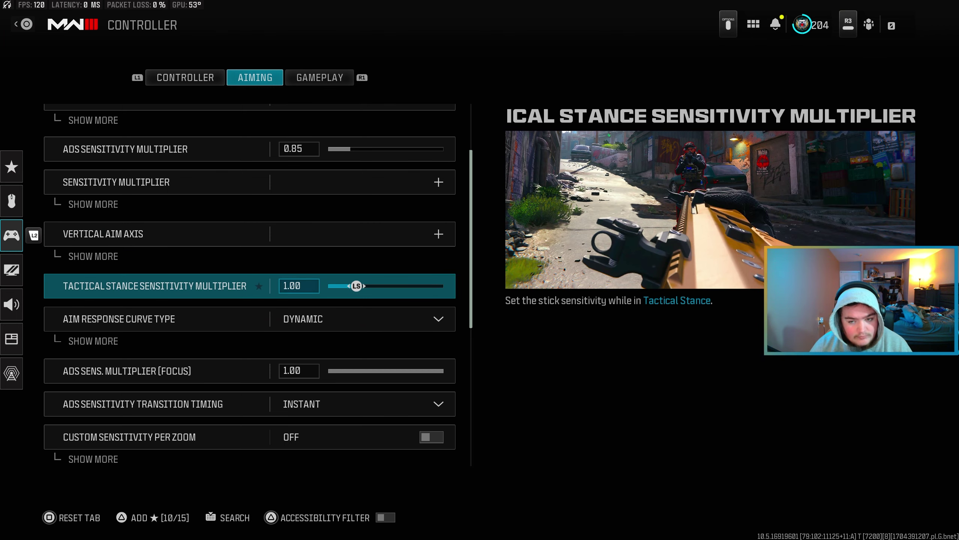
key("Down")
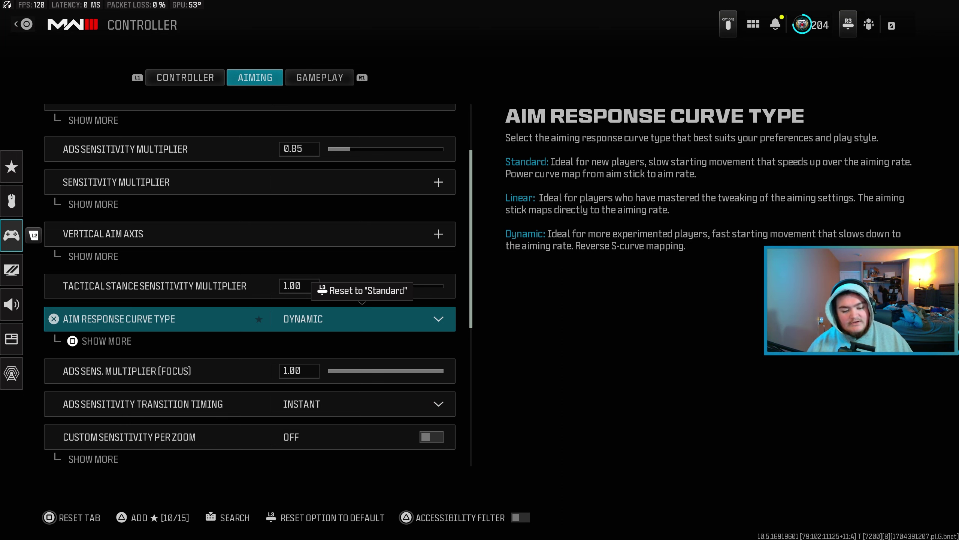
Preview the aim response curve types and keep the curve on Dynamic.
key("Return")
key("Up")
key("Up")
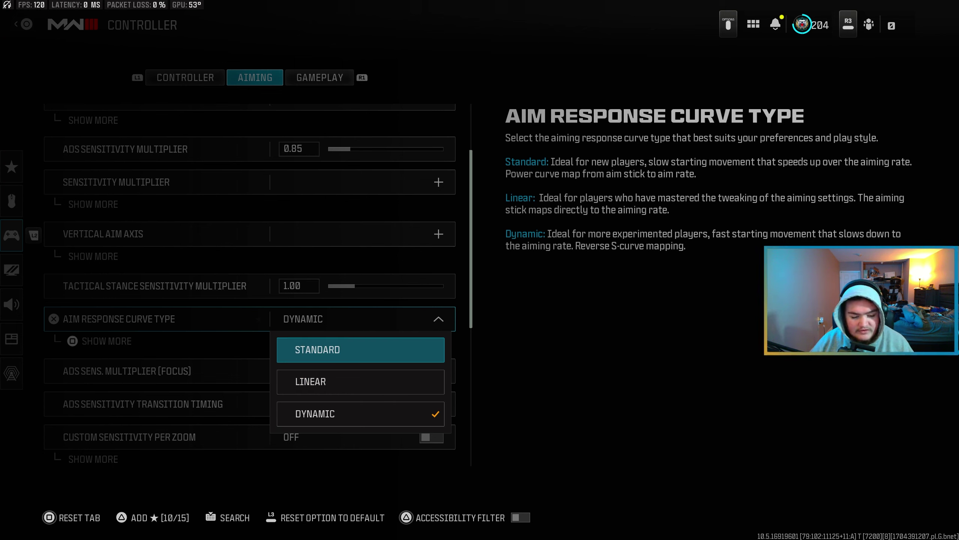
key("Down")
key("Down")
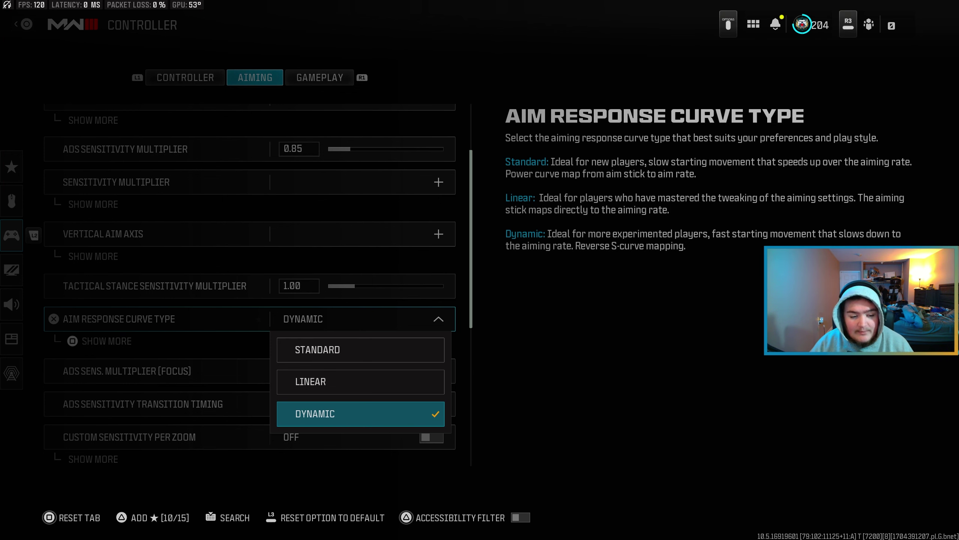
key("Return")
Browse the ADS sensitivity options down to the aim assist settings.
key("Down")
key("Down")
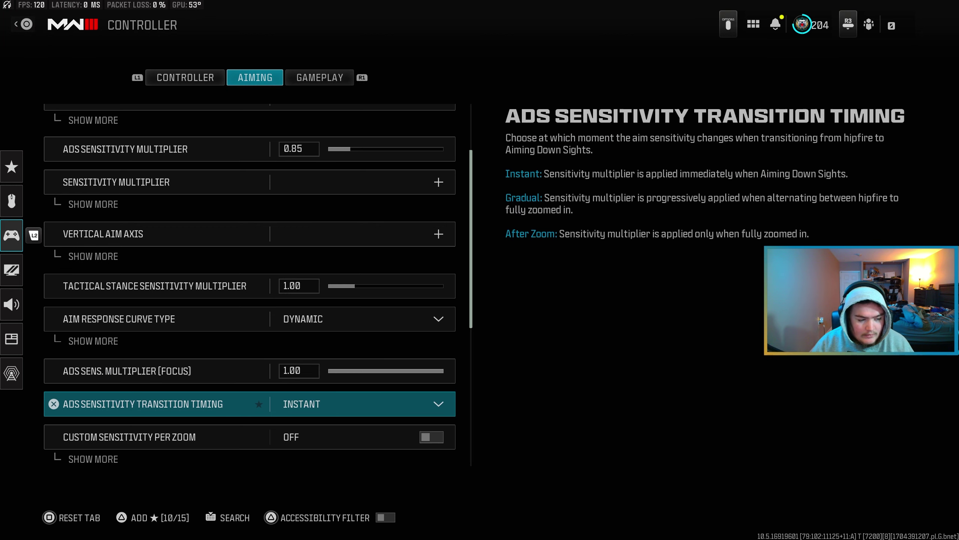
key("Down")
key("Down")
key("Up")
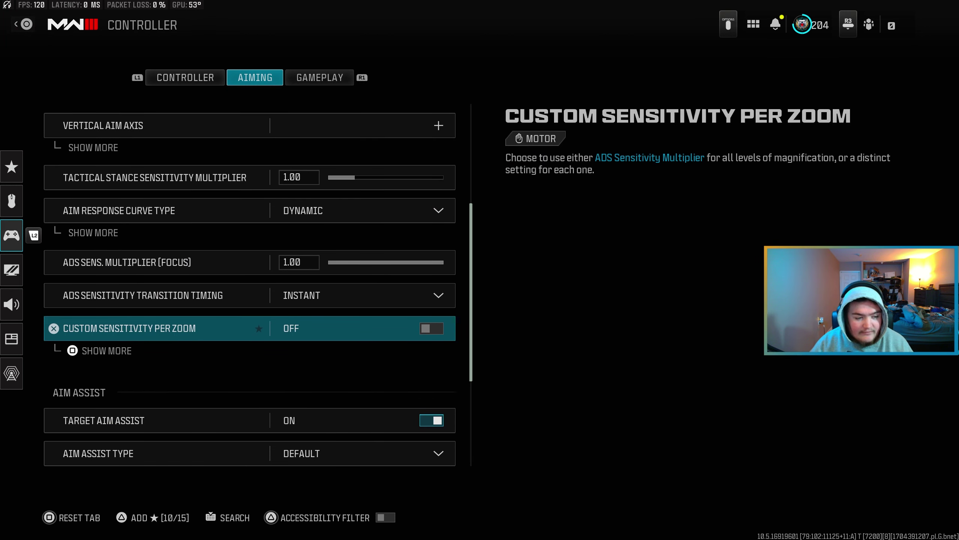
key("Down")
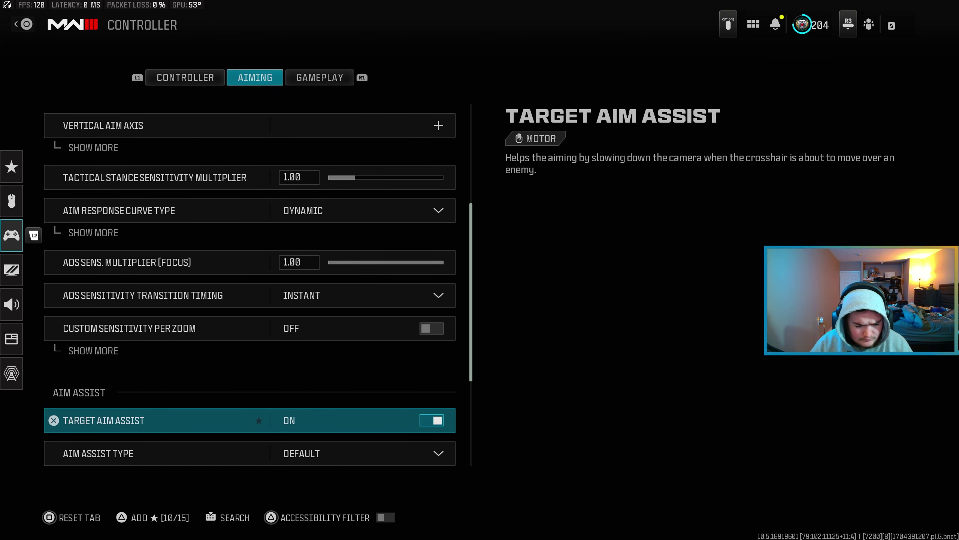
key("Down")
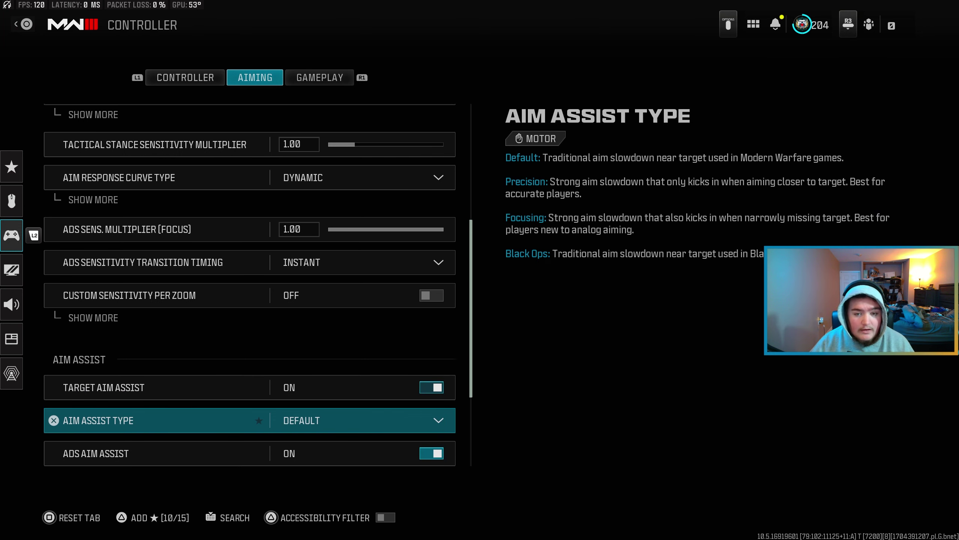
Compare the Black Ops and Precision aim assist types, then keep Aim Assist Type on Default.
key("Return")
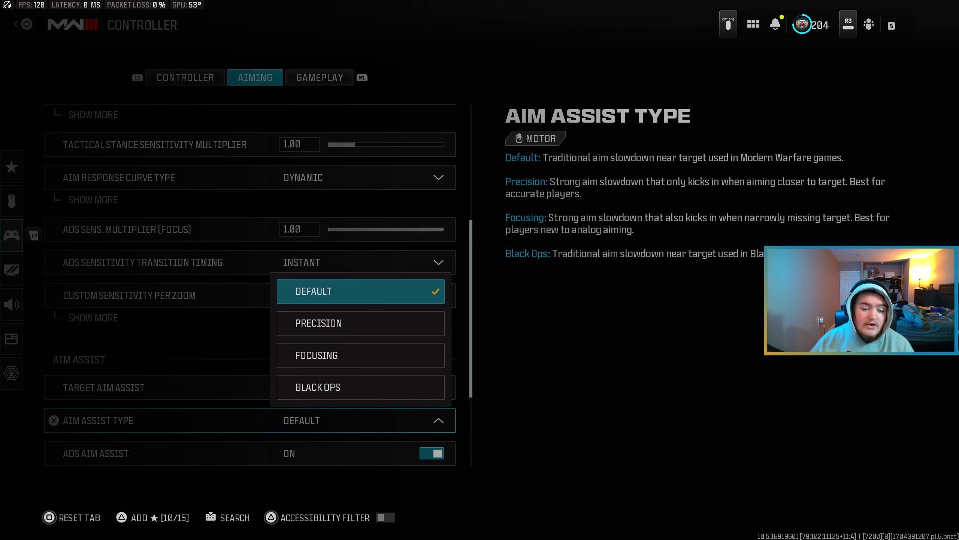
key("Down")
key("Down")
key("Down")
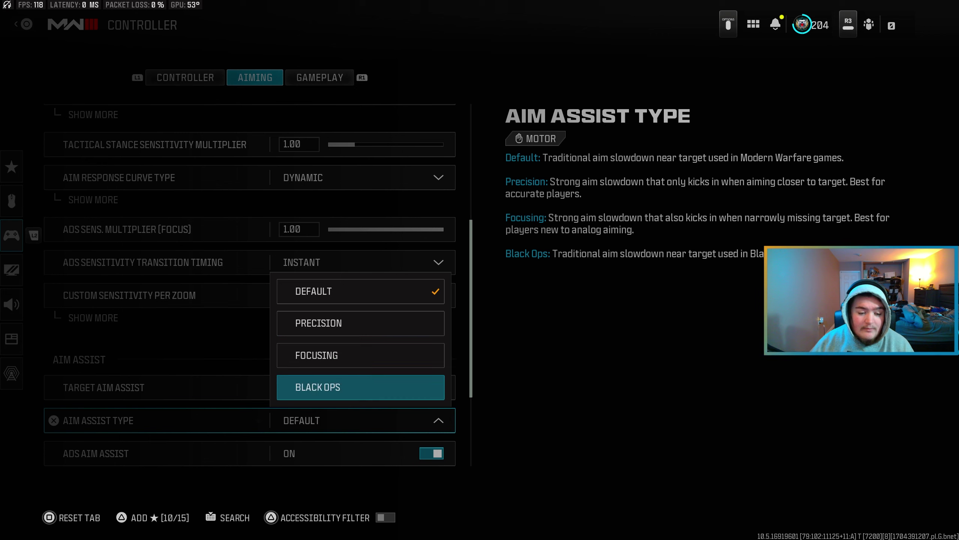
key("Up")
key("Up")
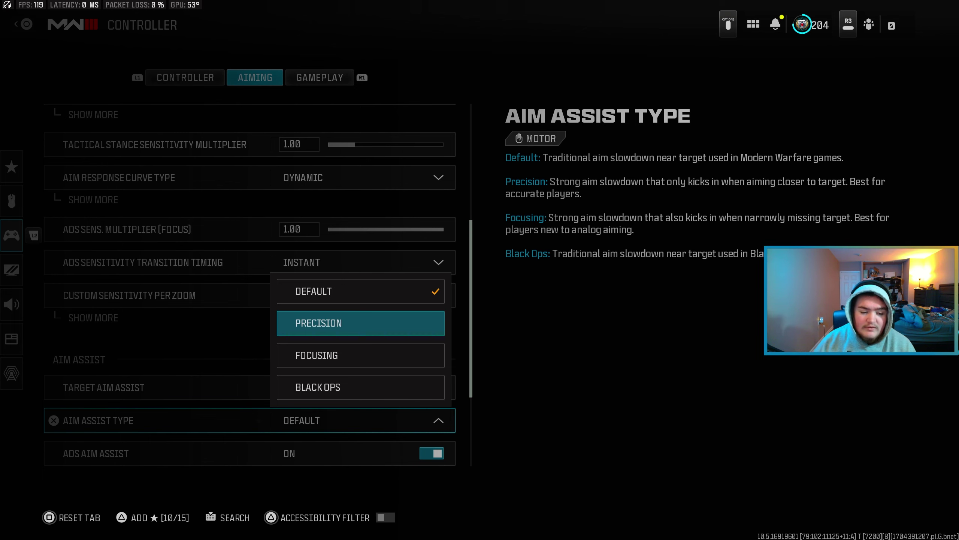
key("Down")
key("Down")
key("Up")
key("Up")
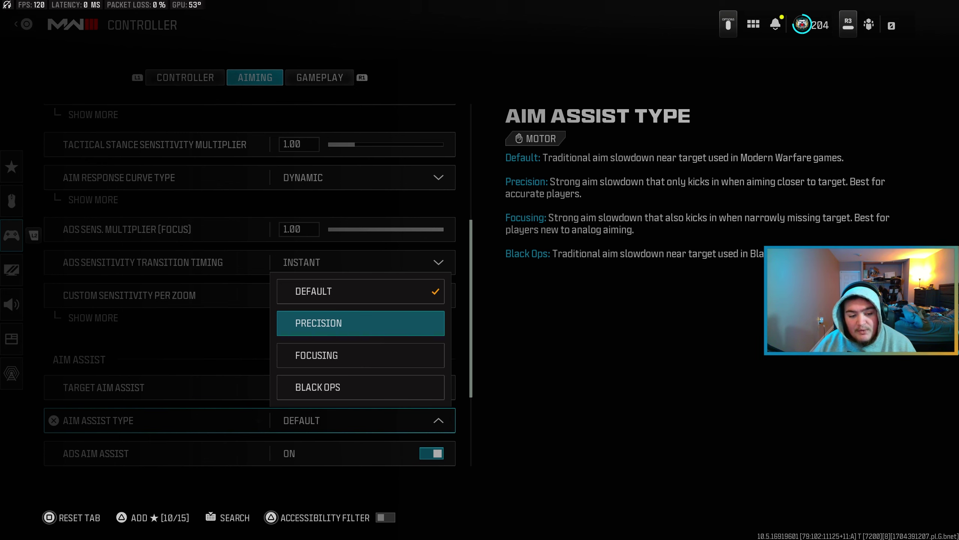
key("Up")
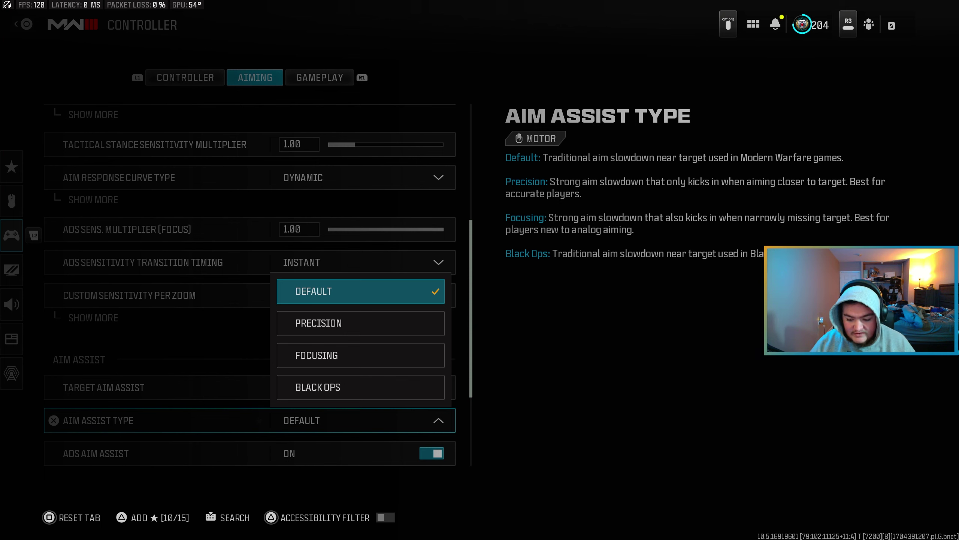
key("Escape")
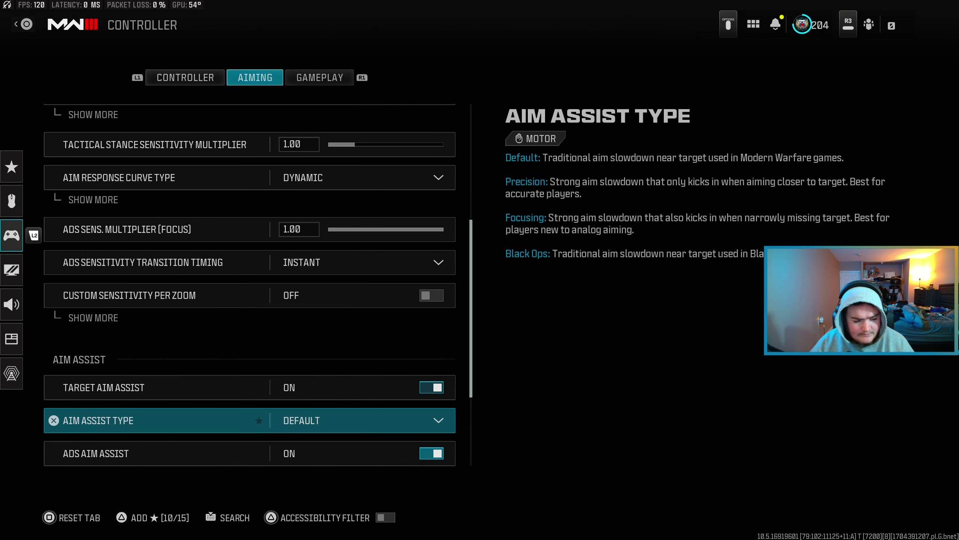
key("Down")
key("Down")
key("Down")
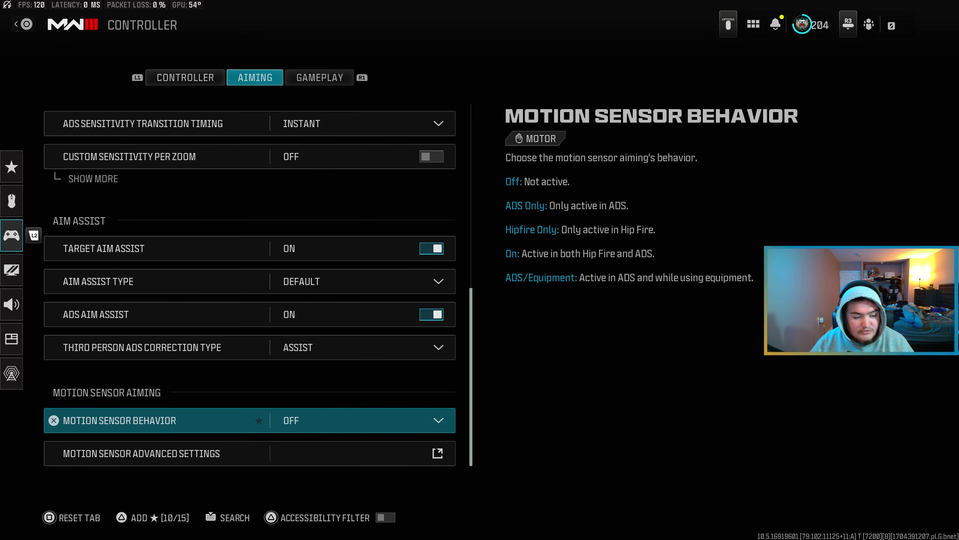
key("Down")
key("Down")
On the Gameplay tab, turn Slide Maintains Sprint on.
key("e")
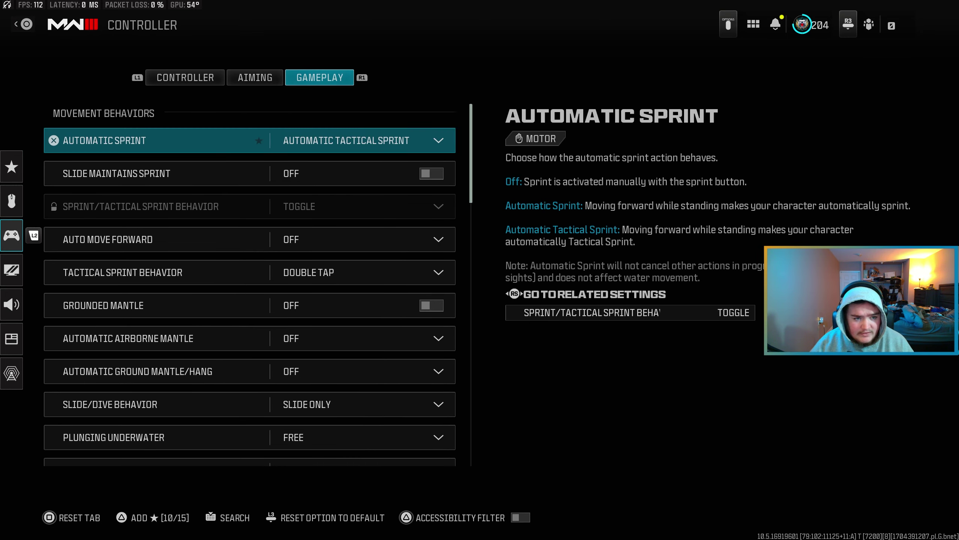
key("Down")
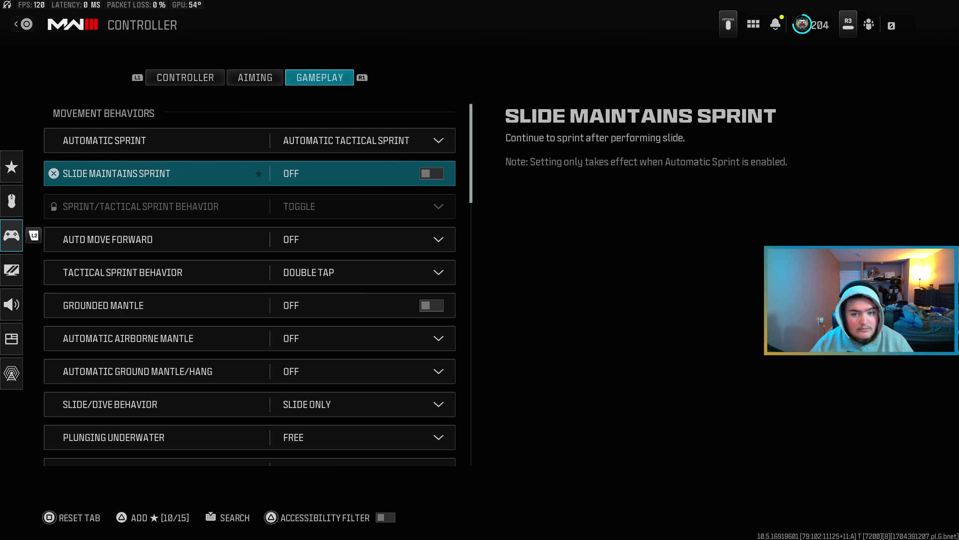
key("Return")
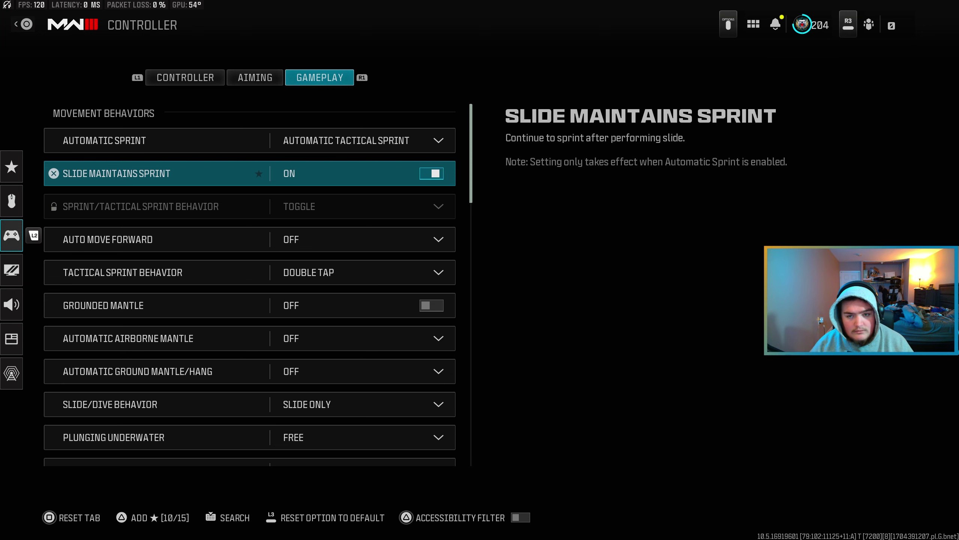
Review the remaining movement behaviours, leaving Slide/Dive, Plunging Underwater, Door Bash and Ledge Climb unchanged.
key("Down")
key("Down")
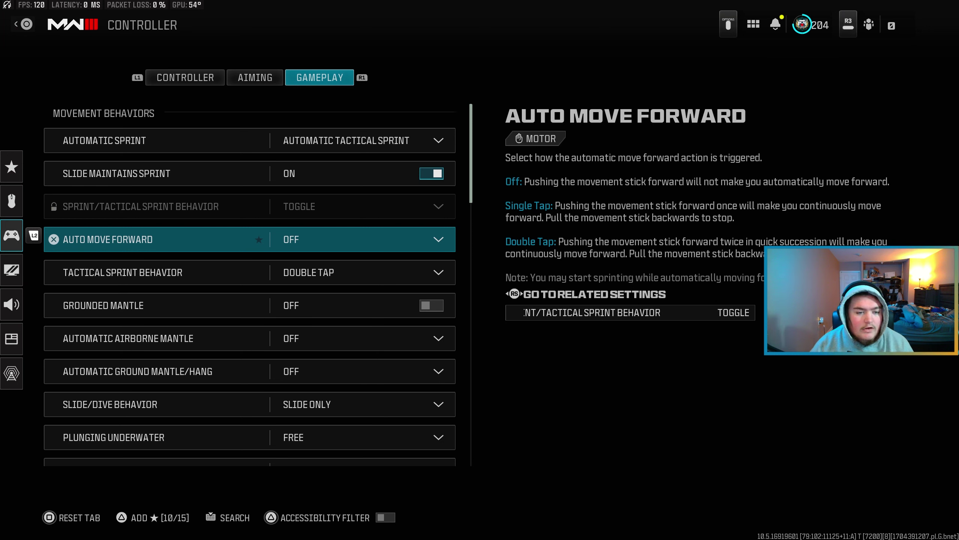
key("Down")
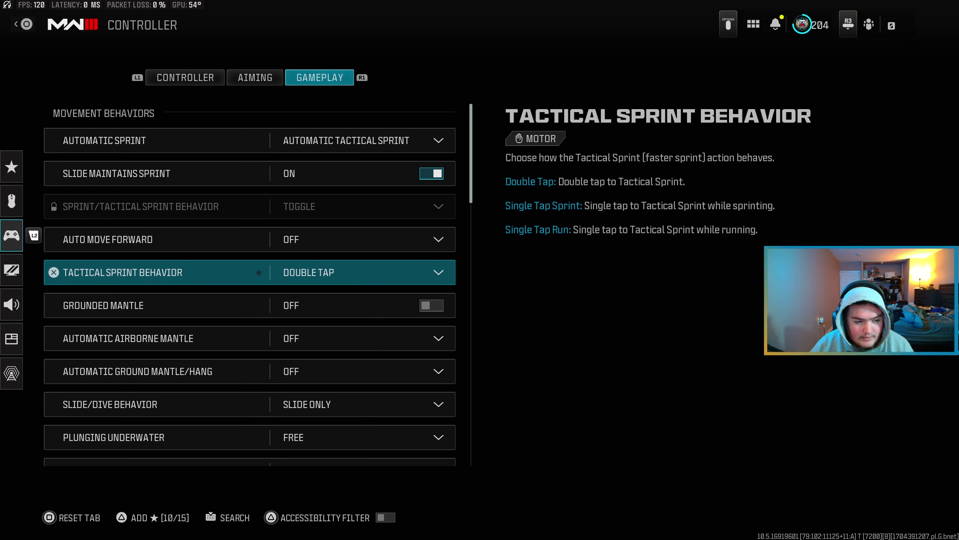
key("Down")
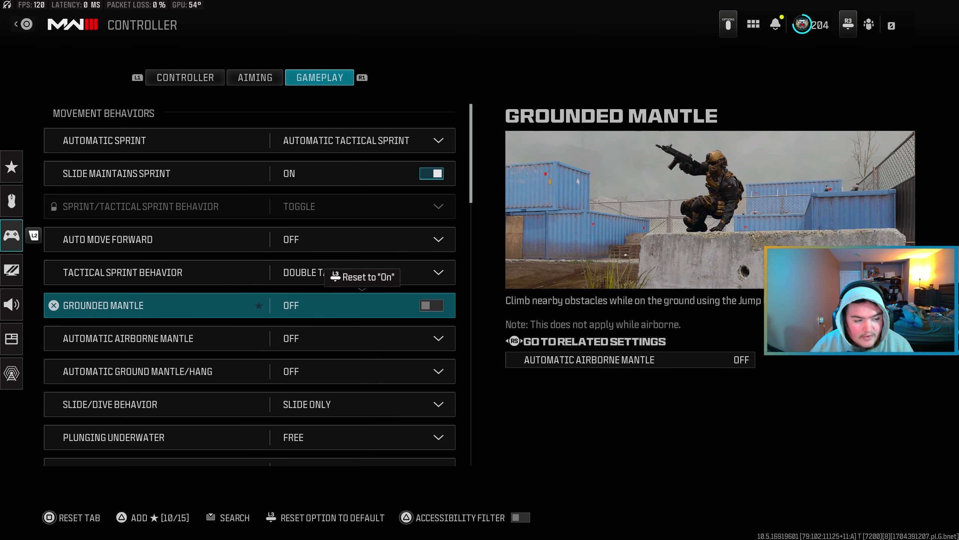
key("Down")
key("Down")
key("Down")
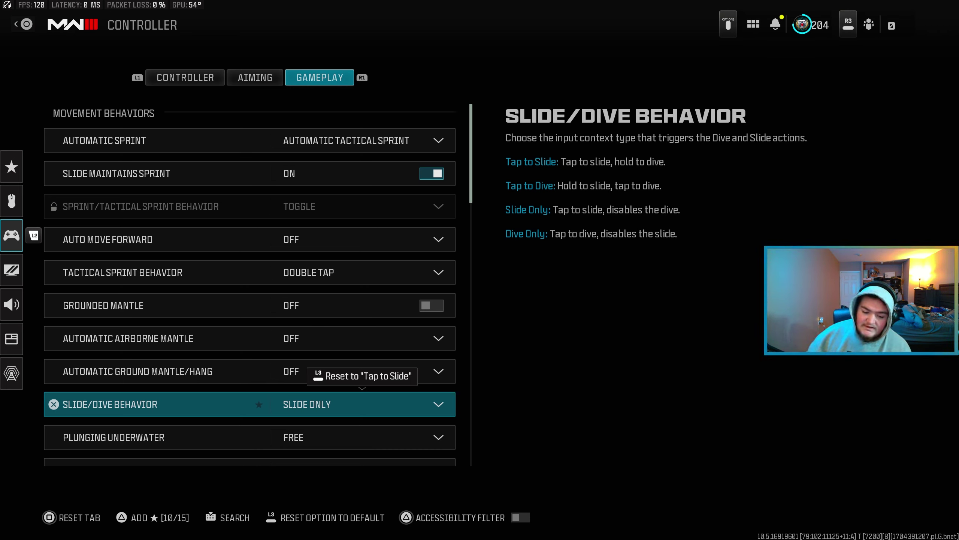
key("Down")
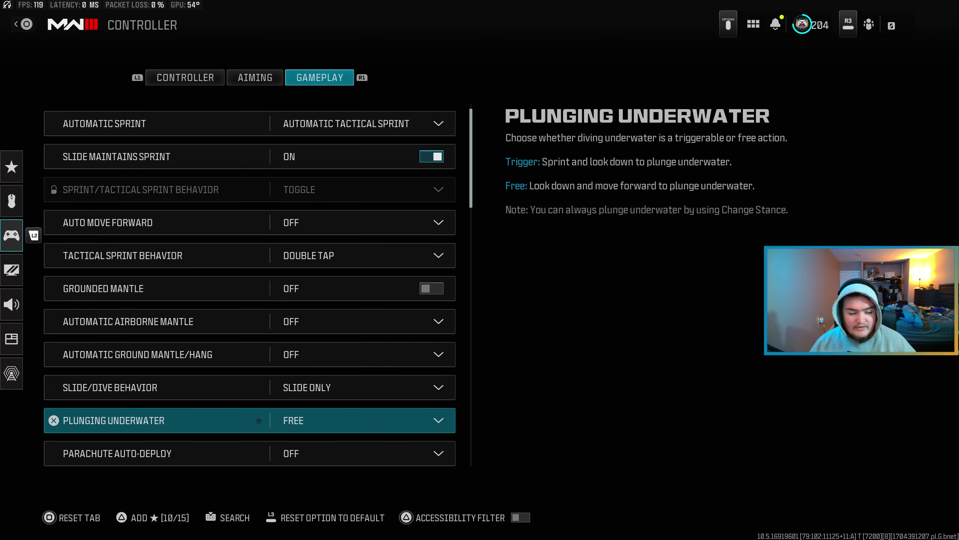
key("Down")
key("Up")
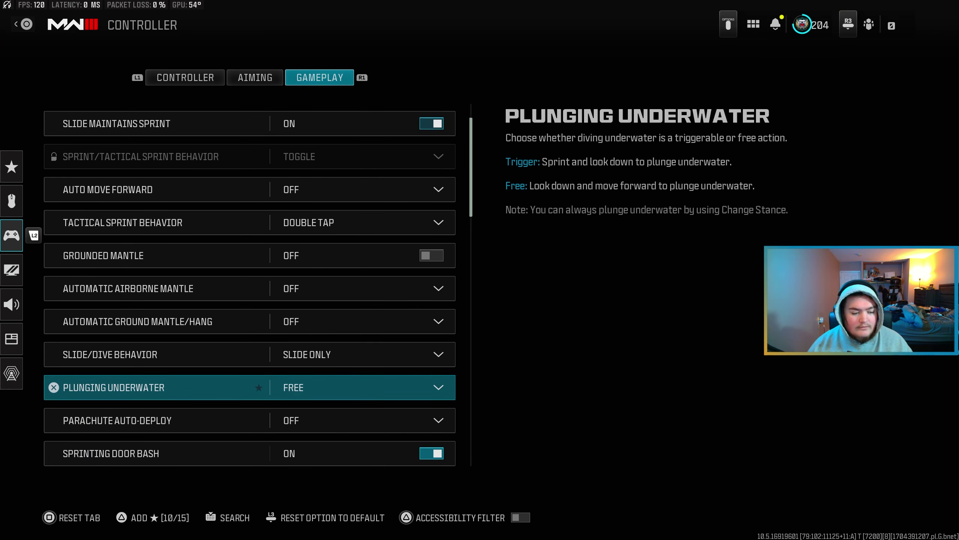
key("Down")
key("Up")
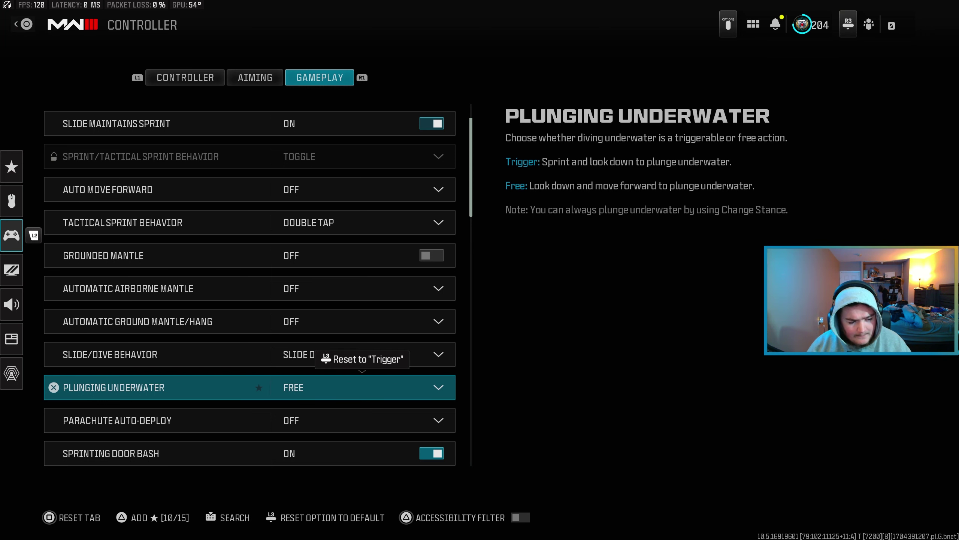
key("Down")
key("Down")
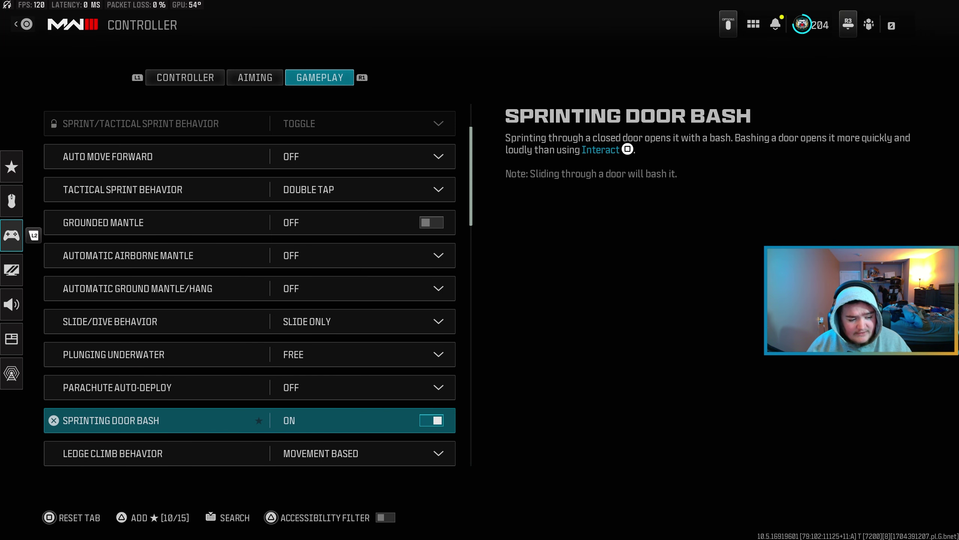
key("Down")
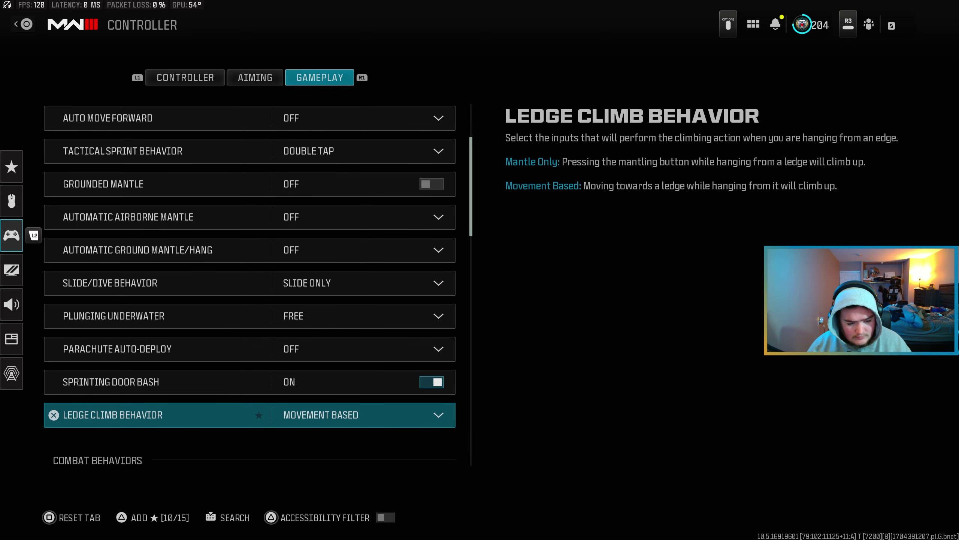
key("Down")
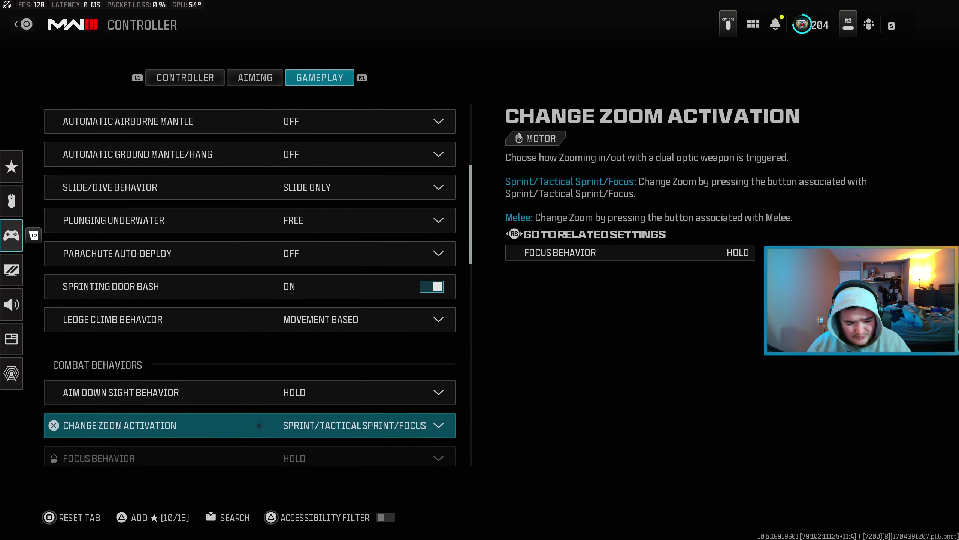
key("Down")
key("Down")
key("Down")
key("Down")
key("Down")
key("Down")
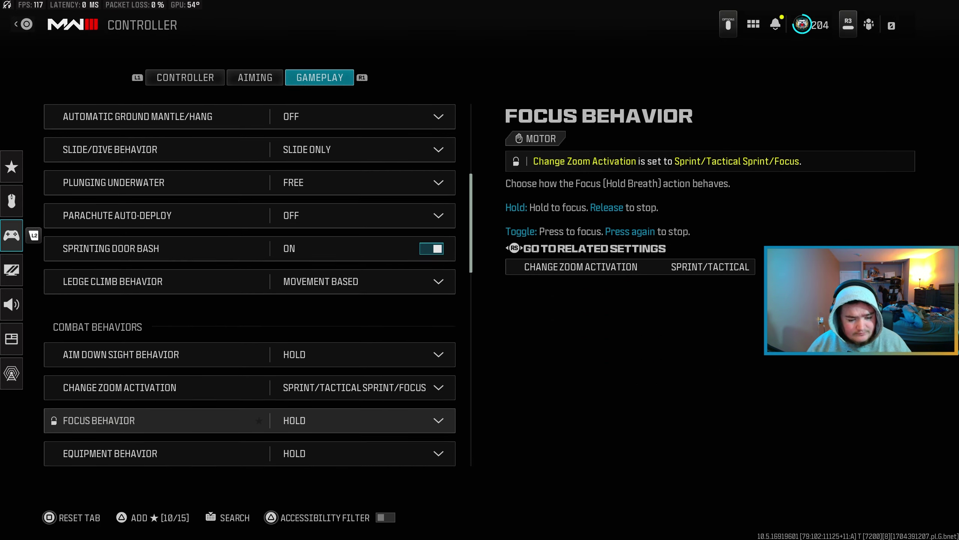
key("Down")
key("Down")
key("Down")
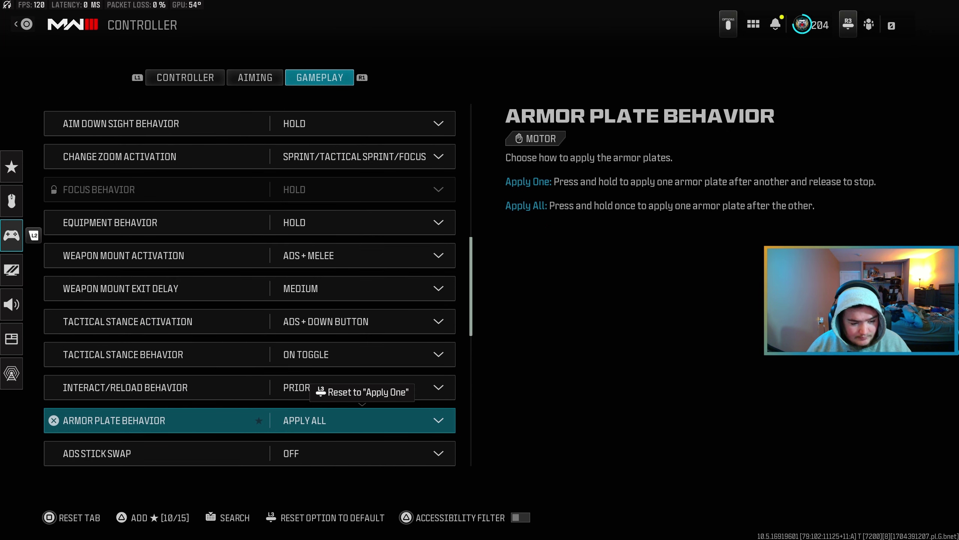
key("Up")
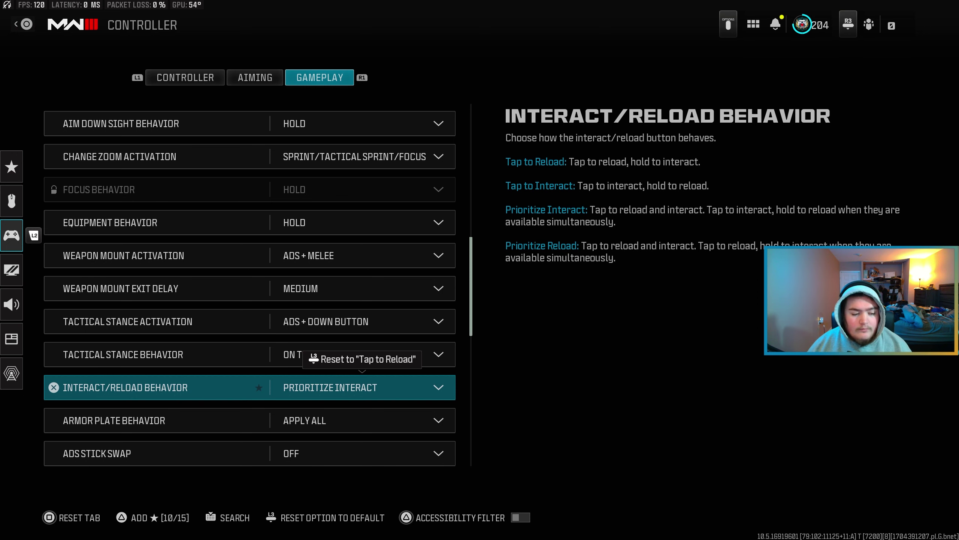
key("Down")
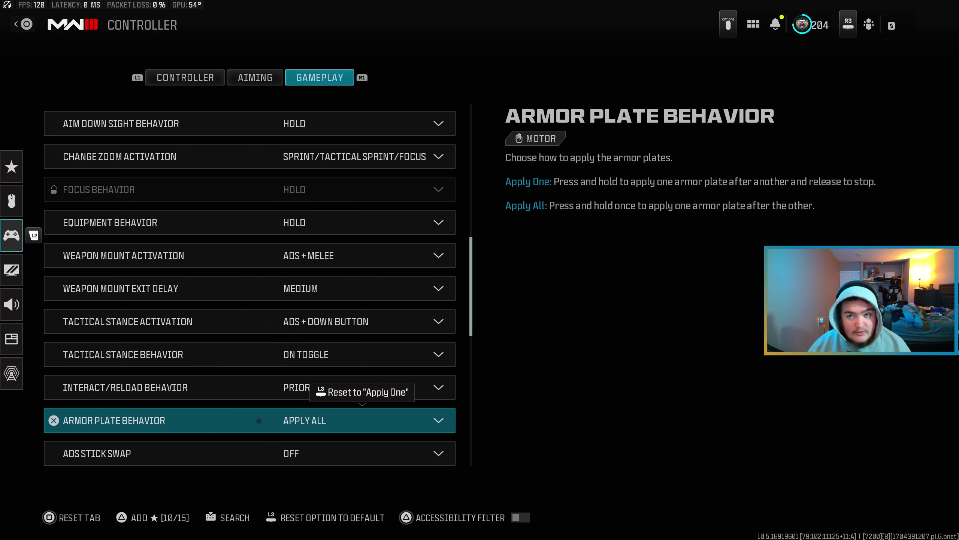
key("Down")
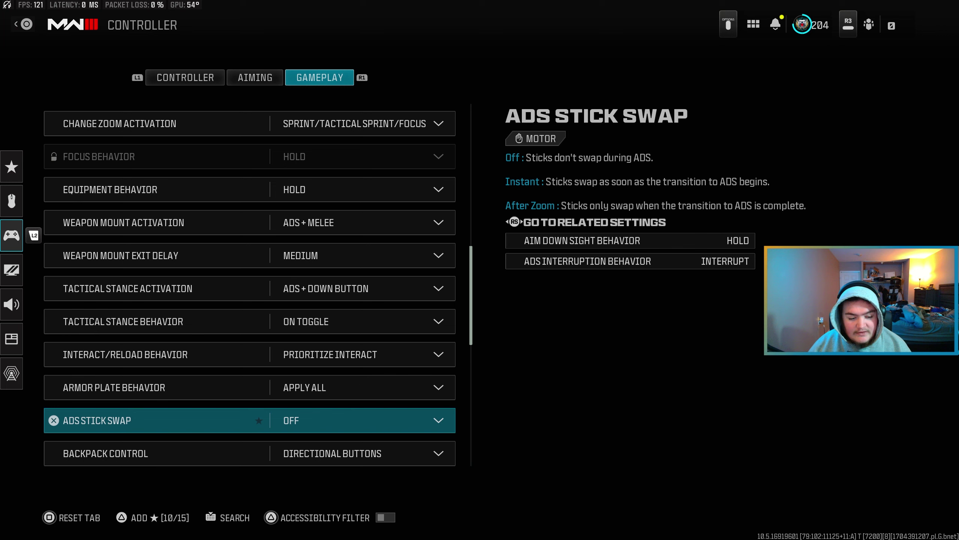
key("Up")
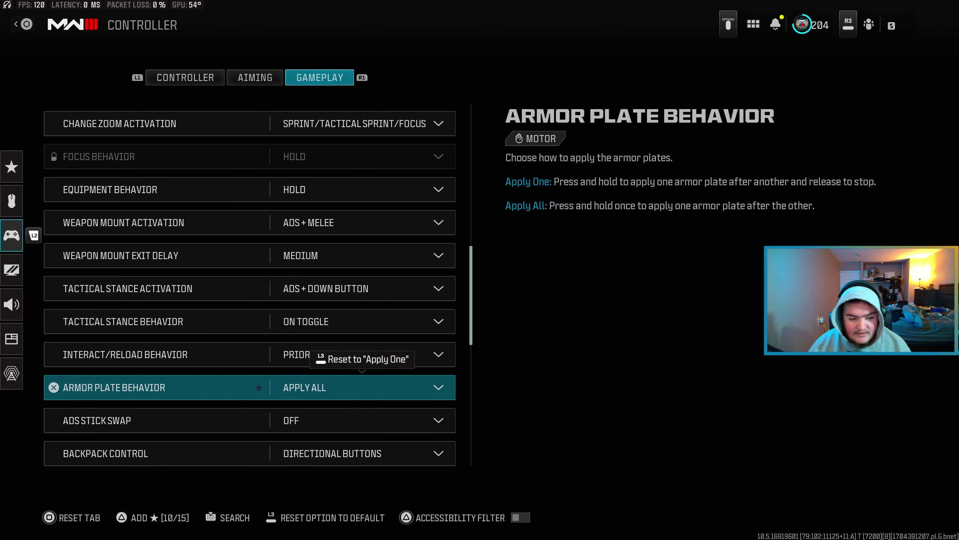